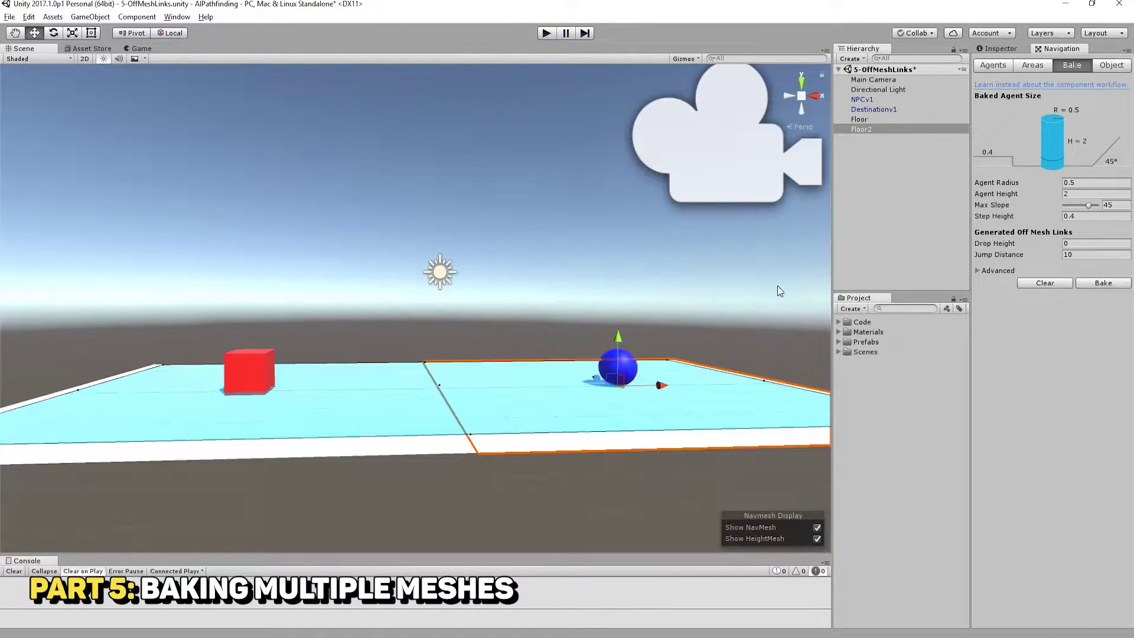
- Clear the existing baked navmesh and select both Floor and Floor2
left_click(1044, 283)
left_click(863, 121)
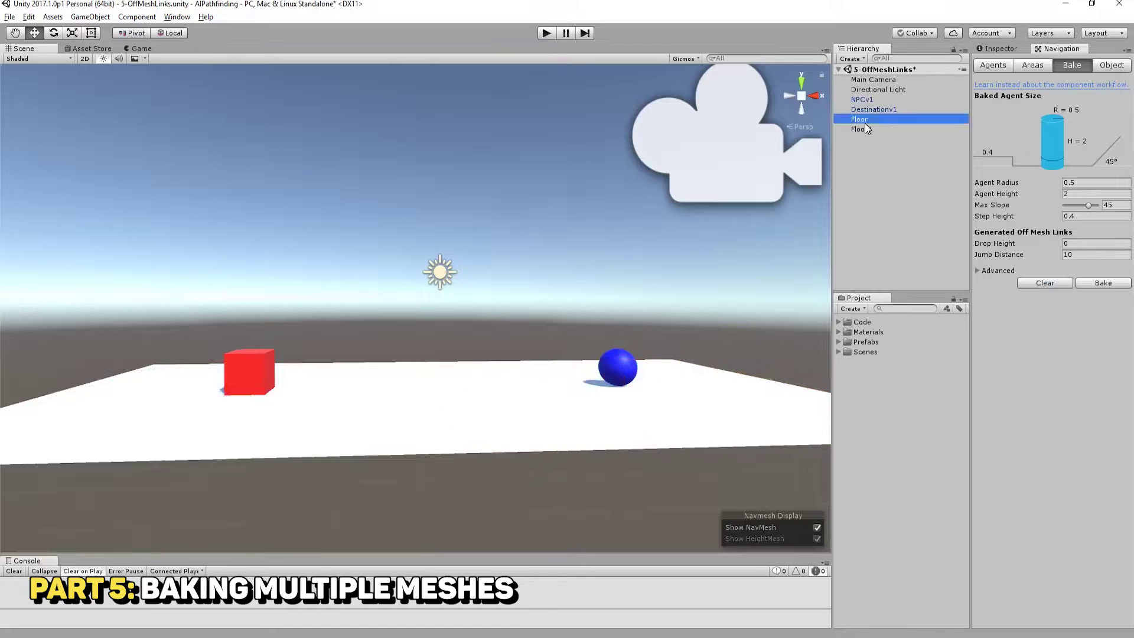
left_click(864, 127, "shift")
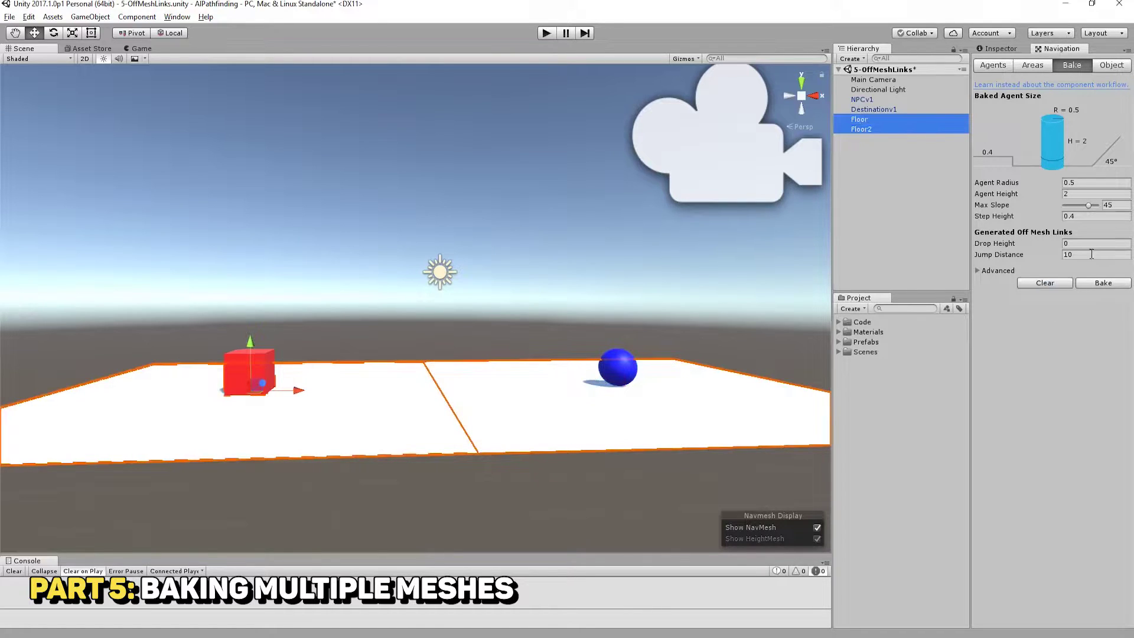
left_click(1109, 66)
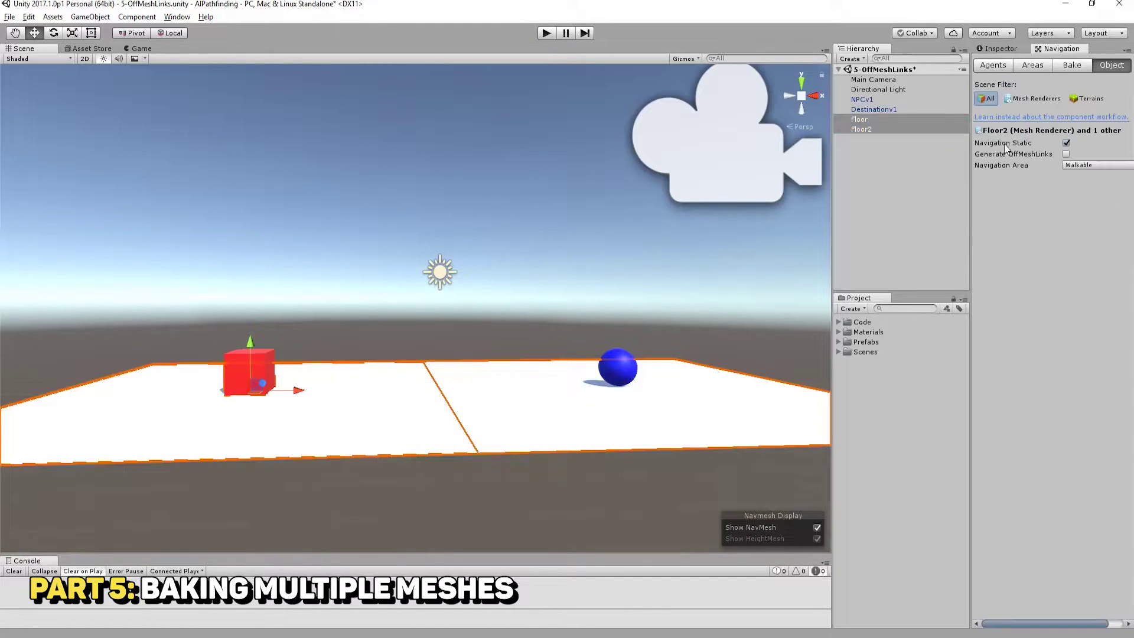
left_click(1070, 66)
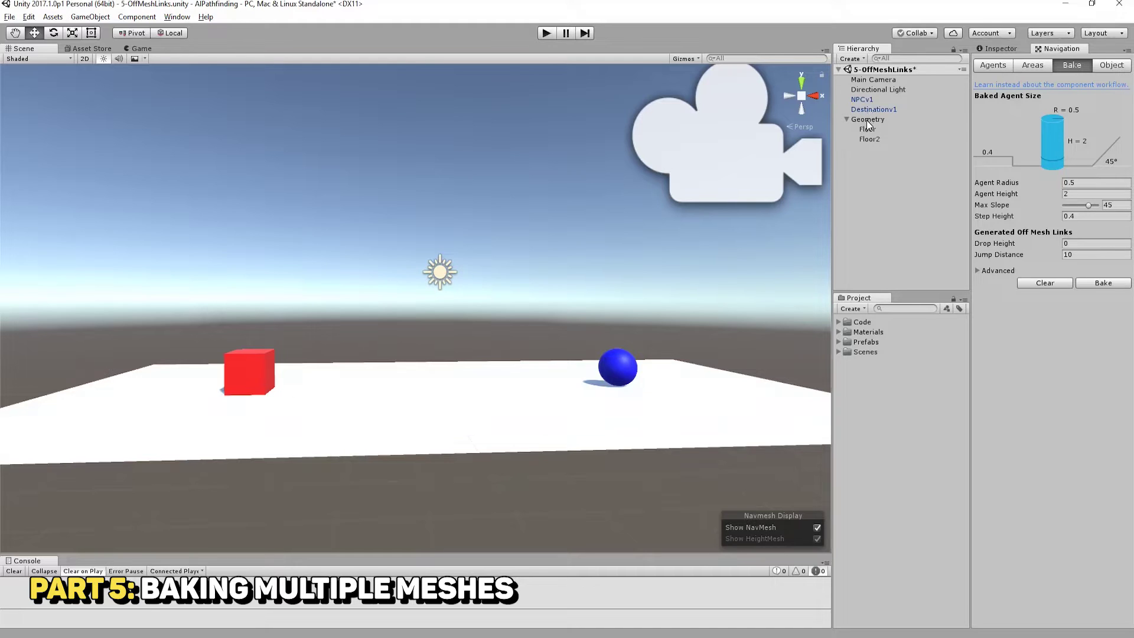
- Select the Geometry parent holding both floors and bake a navmesh across them
left_click(869, 139)
left_click(867, 129)
left_click(867, 120)
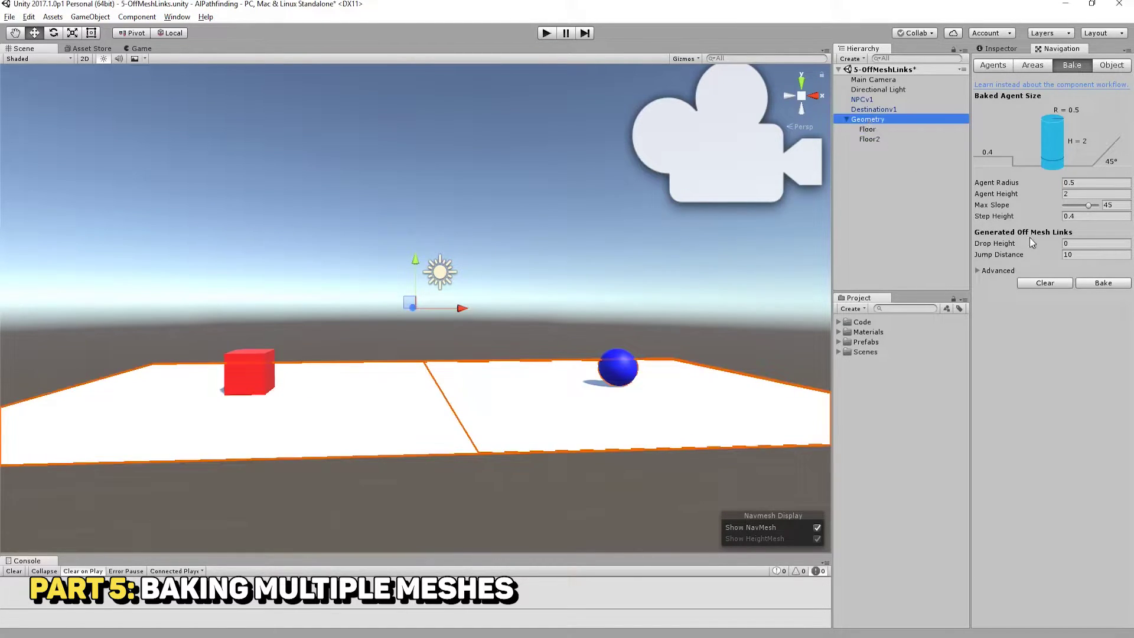
left_click(1096, 285)
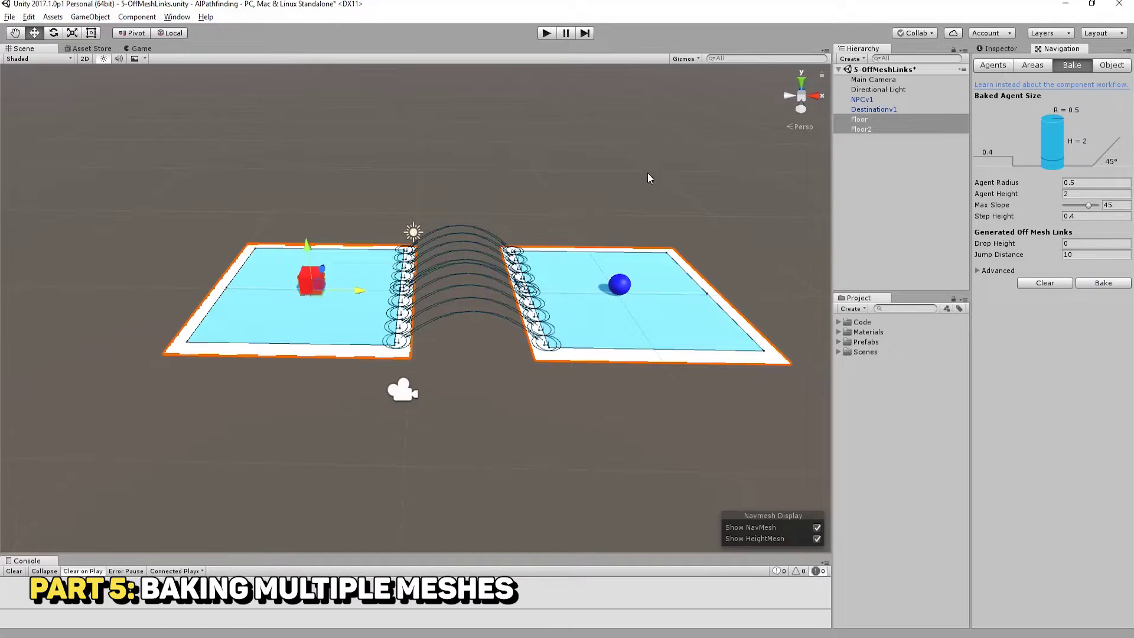
- Play-test the auto-generated jump links between the two floors, then stop play mode
left_click(545, 33)
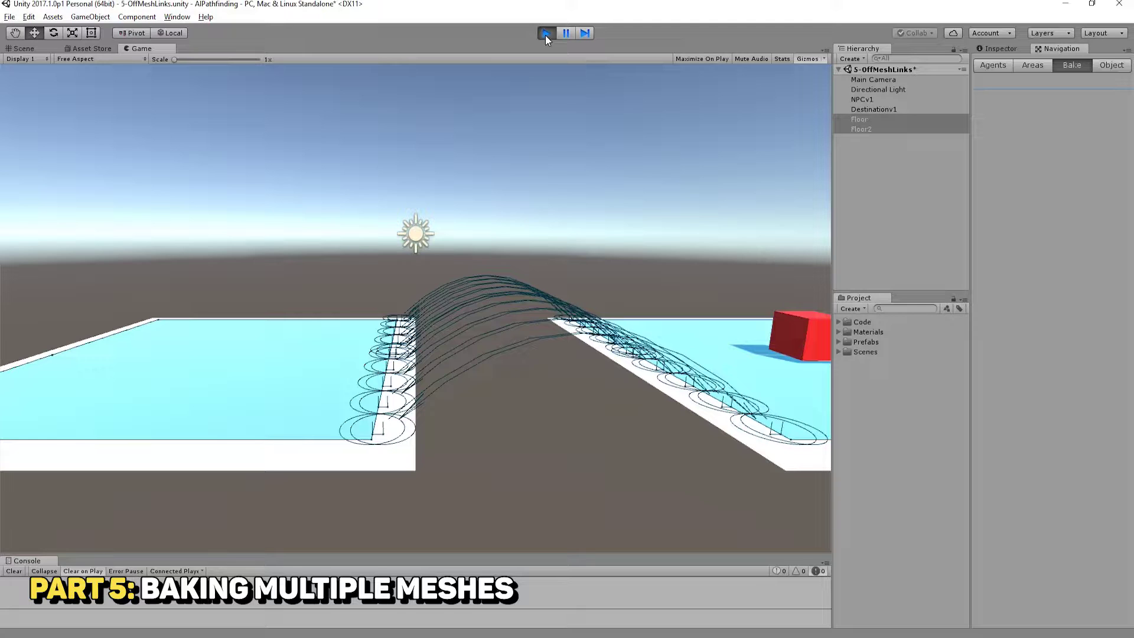
left_click(542, 34)
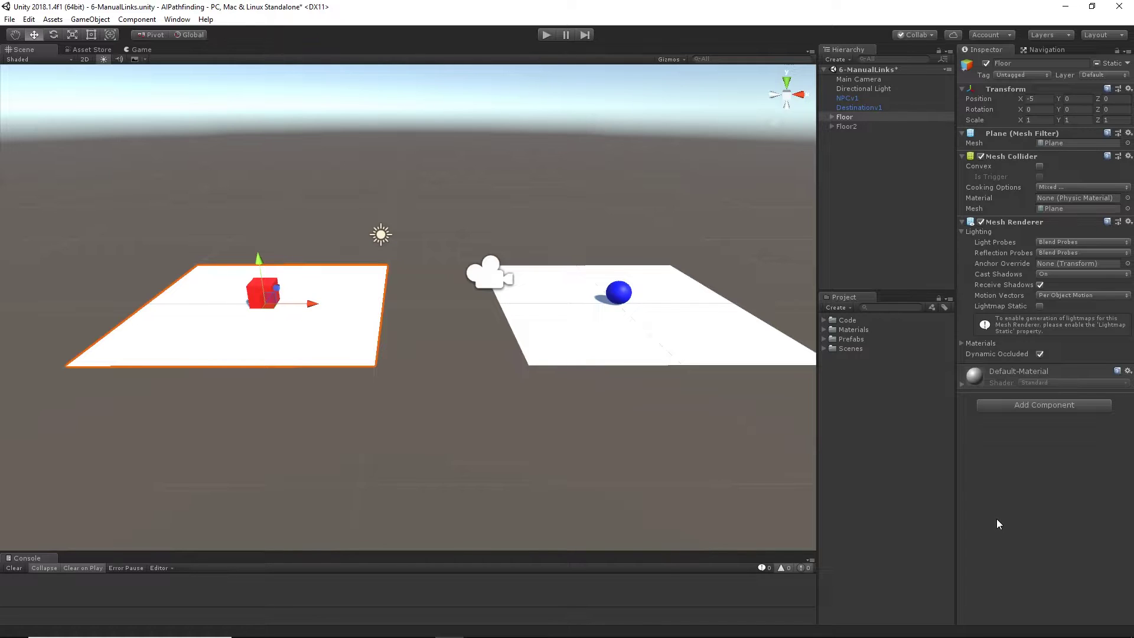
- Enable Generate OffMeshLinks on Floor and Floor2, applying the change to their children
left_click(1042, 50)
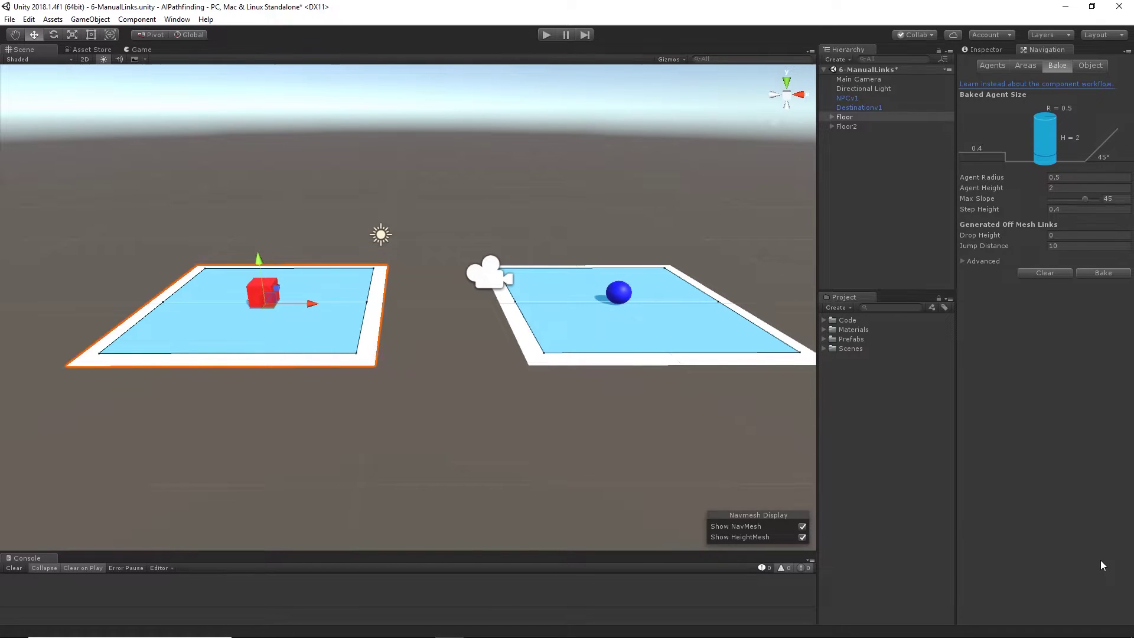
left_click(1090, 67)
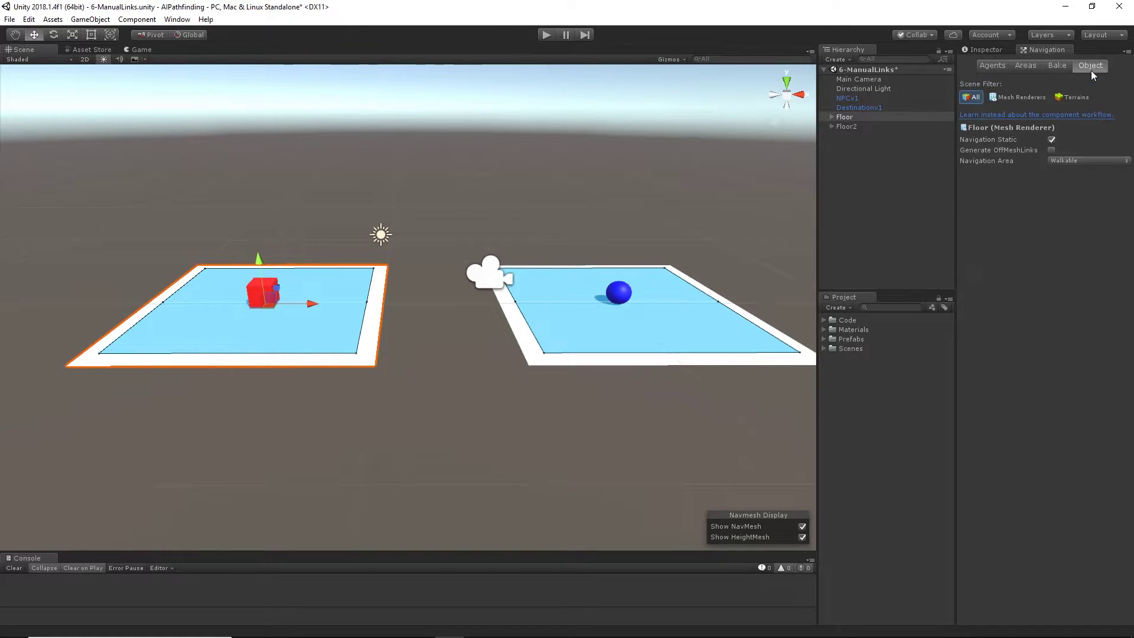
left_click(1052, 151)
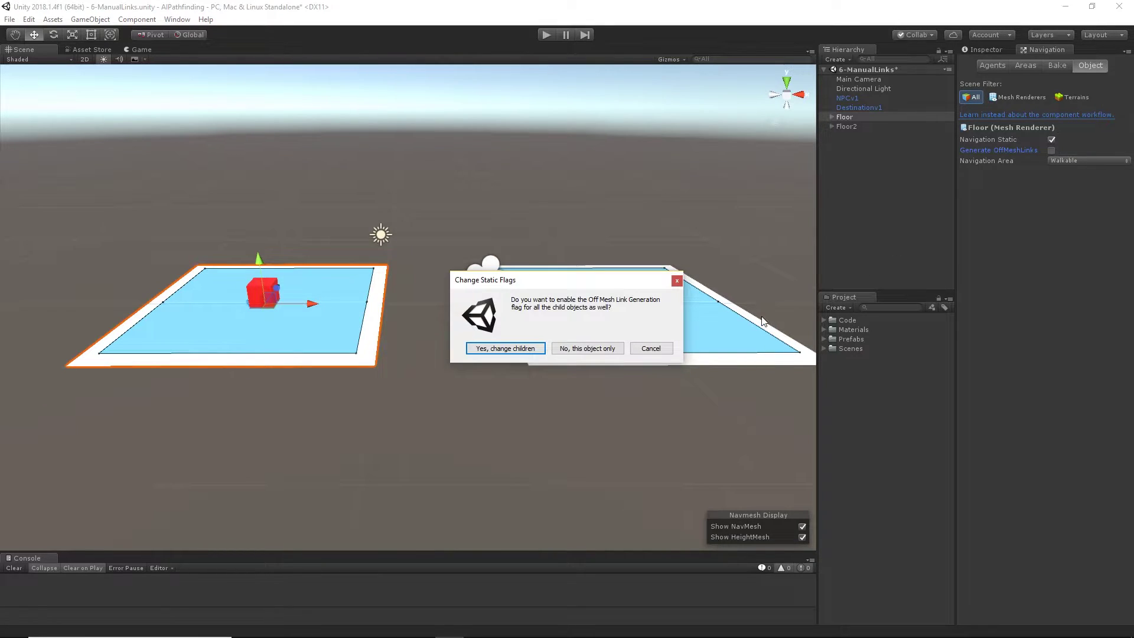
left_click(473, 348)
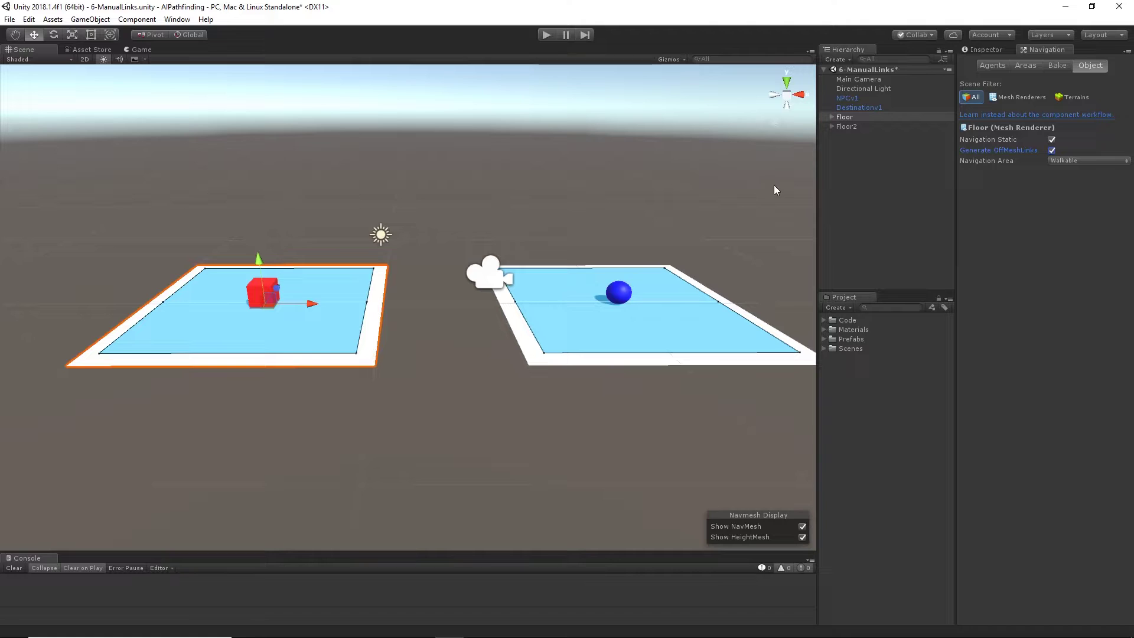
left_click(838, 125, "ctrl")
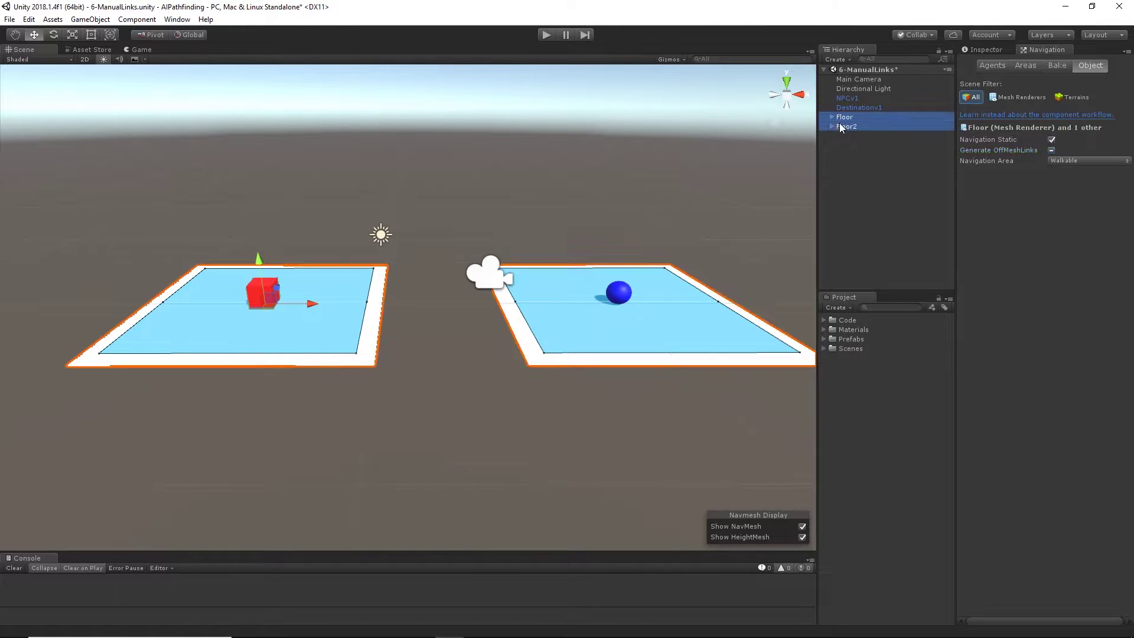
left_click(1052, 151)
key("Return")
left_click(1051, 66)
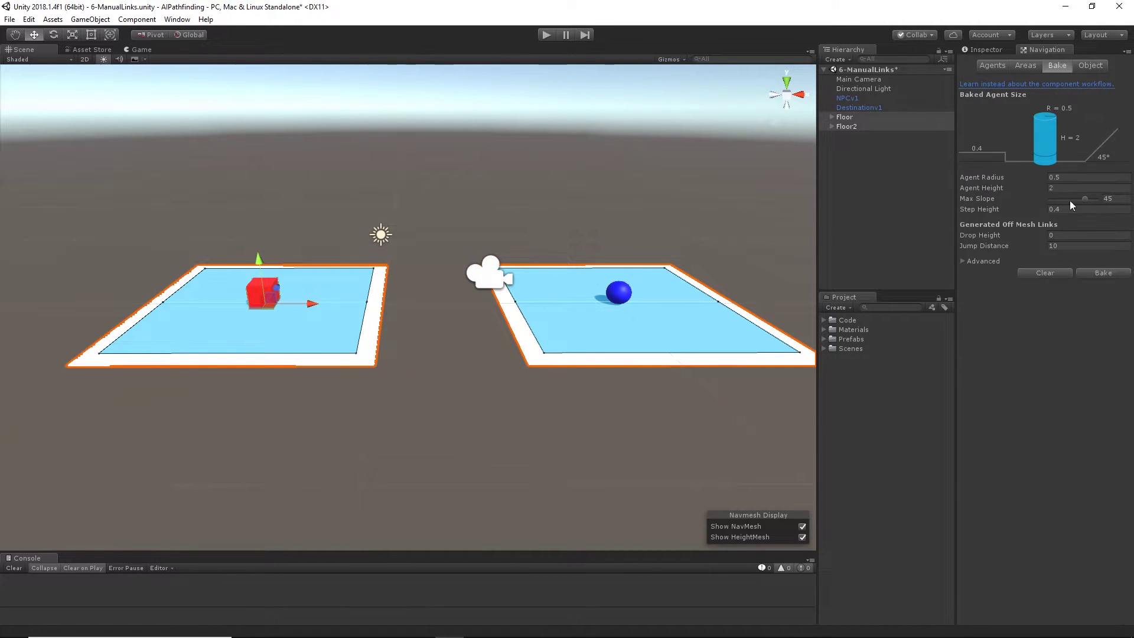
- Bake the navmesh with jump links, then untick Generate OffMeshLinks on both floors
left_click(1104, 273)
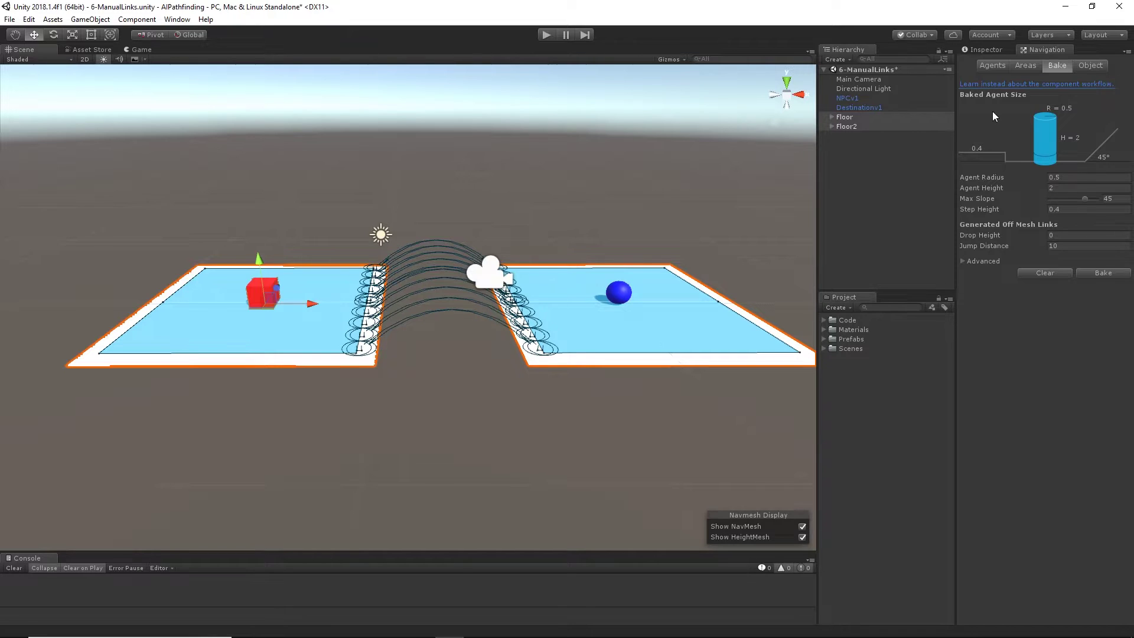
left_click(1093, 67)
left_click(1051, 150)
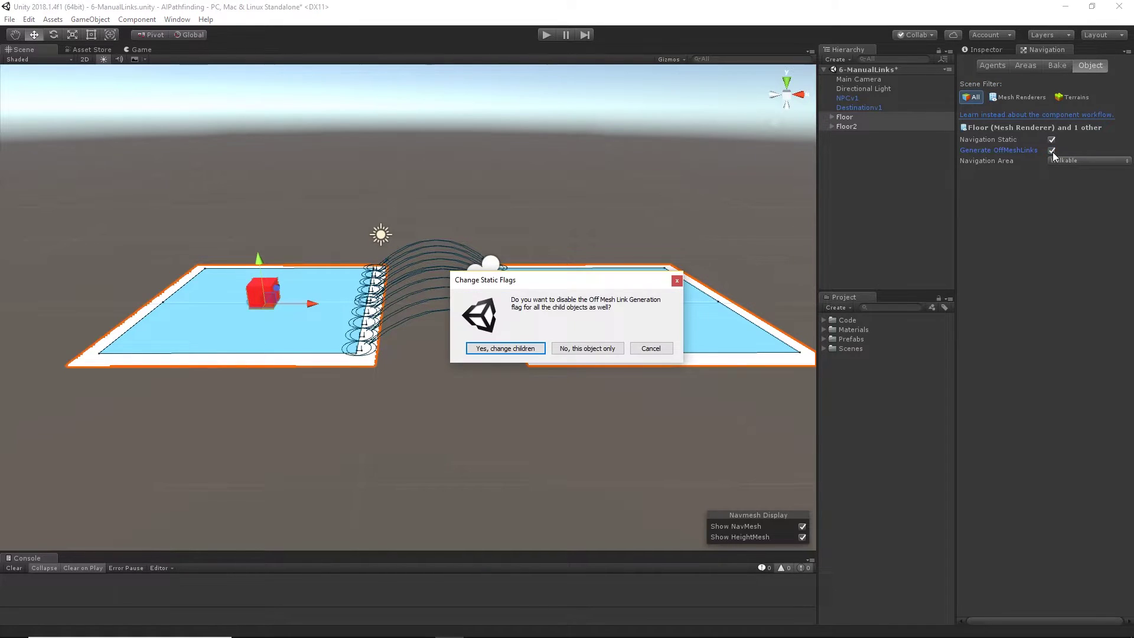
left_click(588, 349)
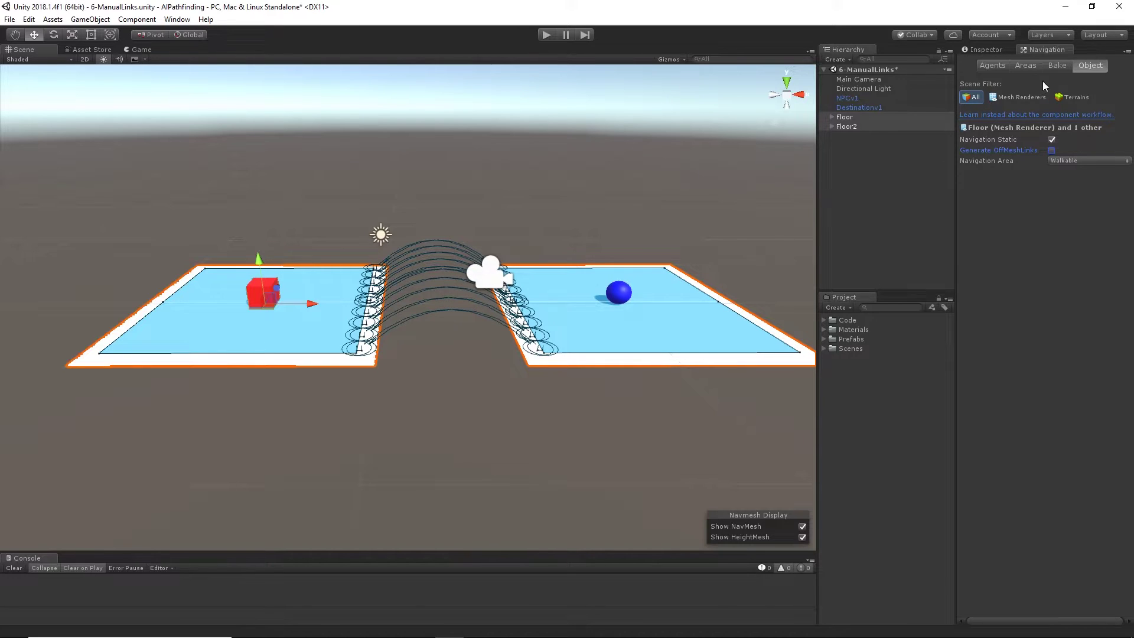
- Rebake the navmesh without jump links and deselect the floors
left_click(1056, 66)
left_click(1100, 273)
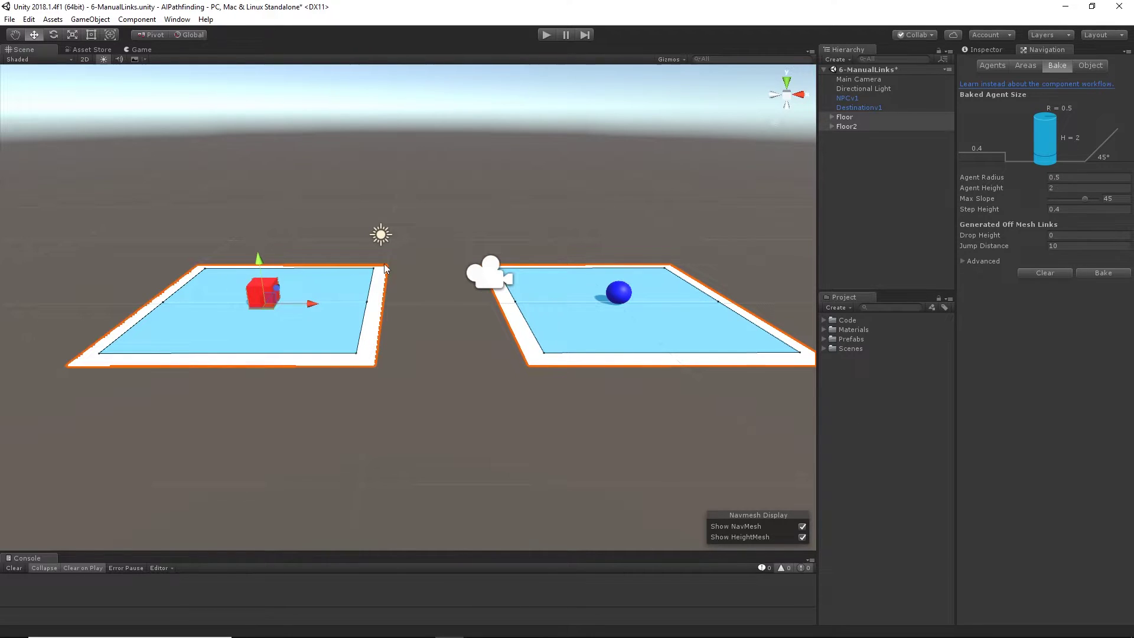
left_click(605, 94)
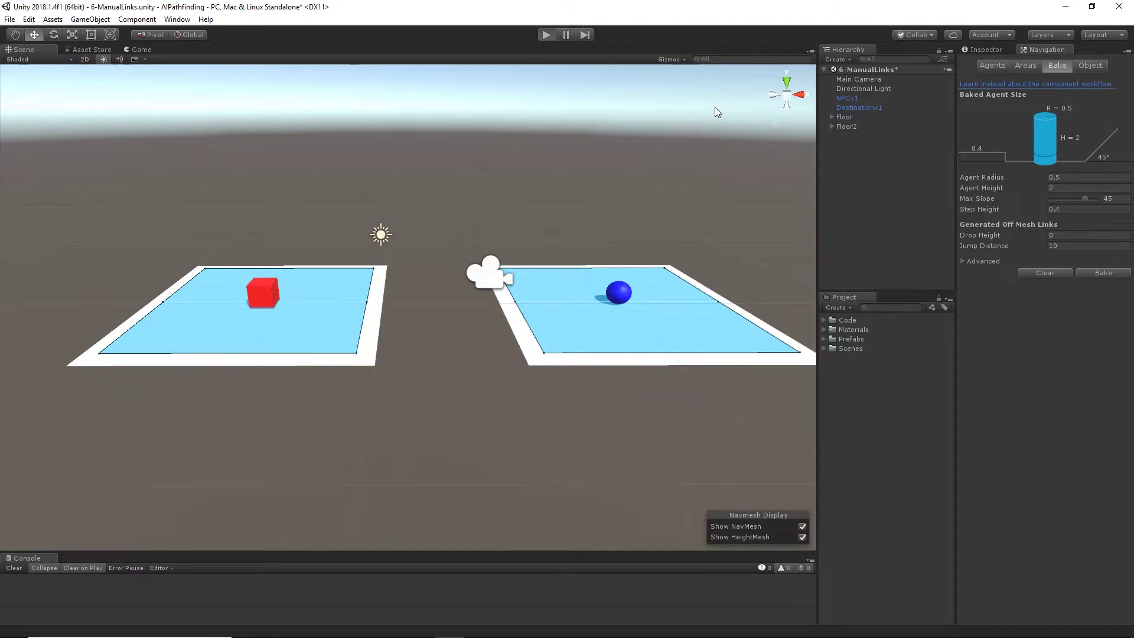
key("ctrl+p")
left_click(843, 117)
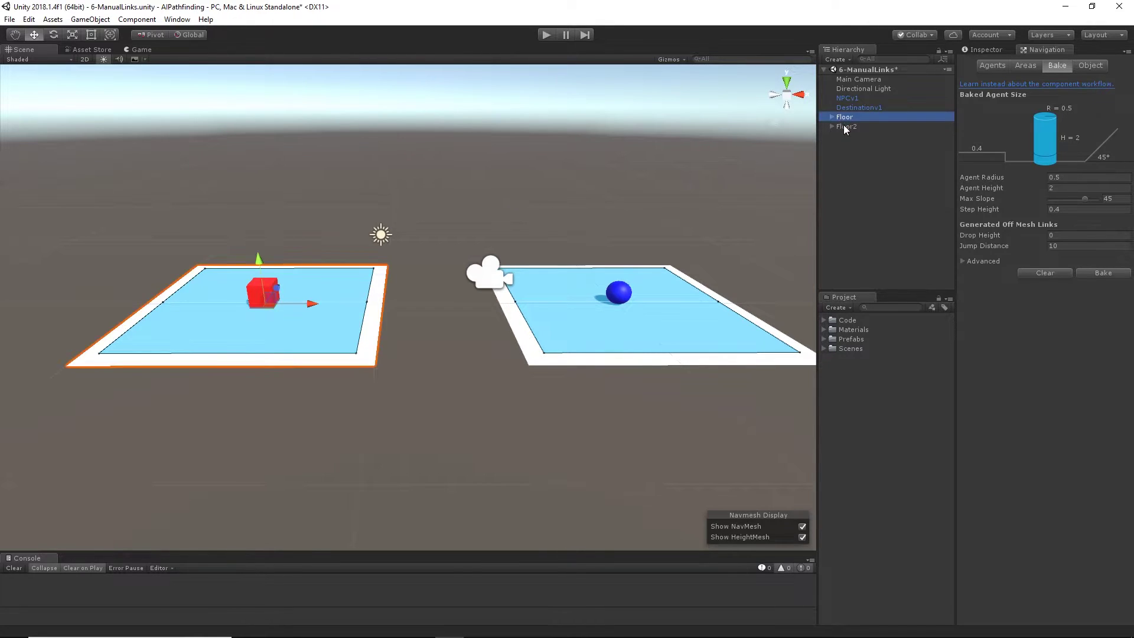
left_click(1080, 63)
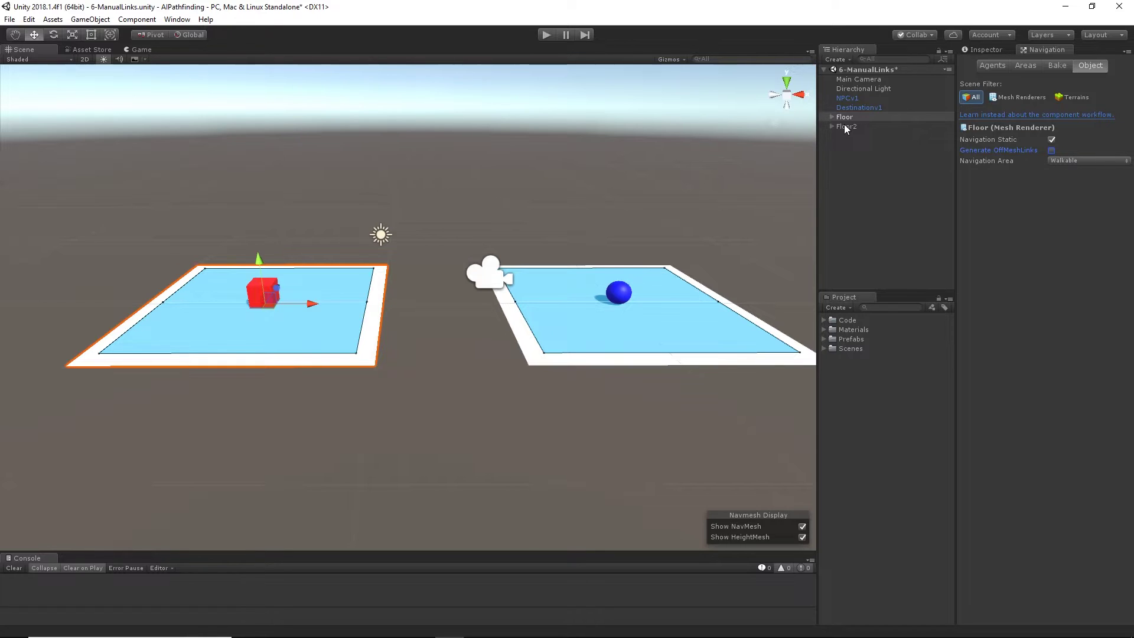
left_click(1053, 67)
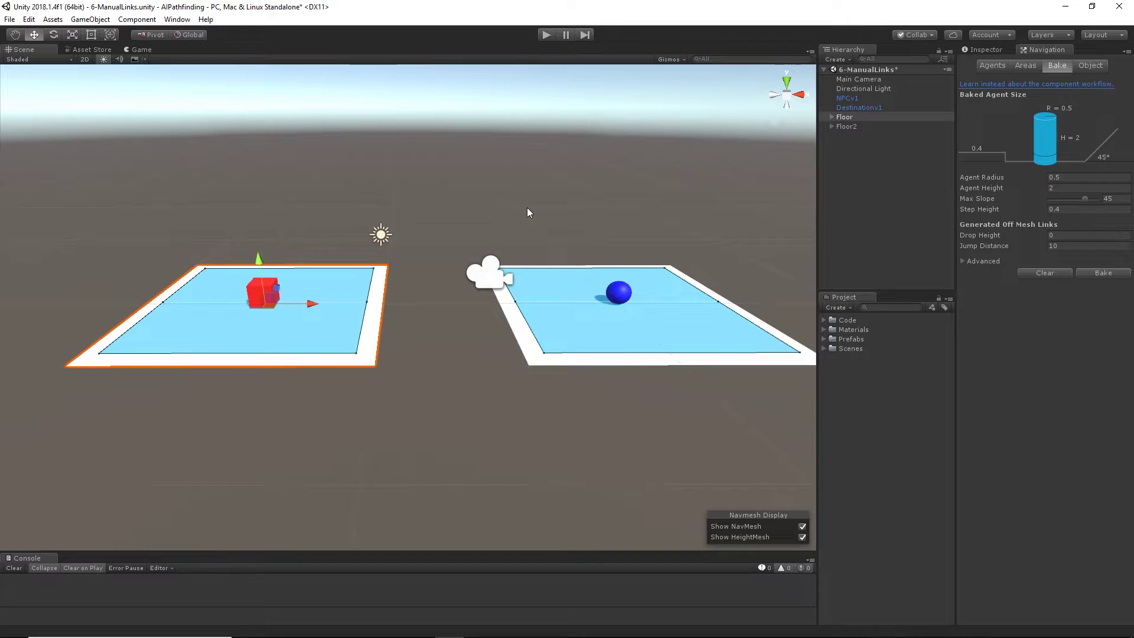
- Expand Floor and Floor2 and show Floor's Link child in the Inspector
left_click(832, 126)
left_click(850, 136)
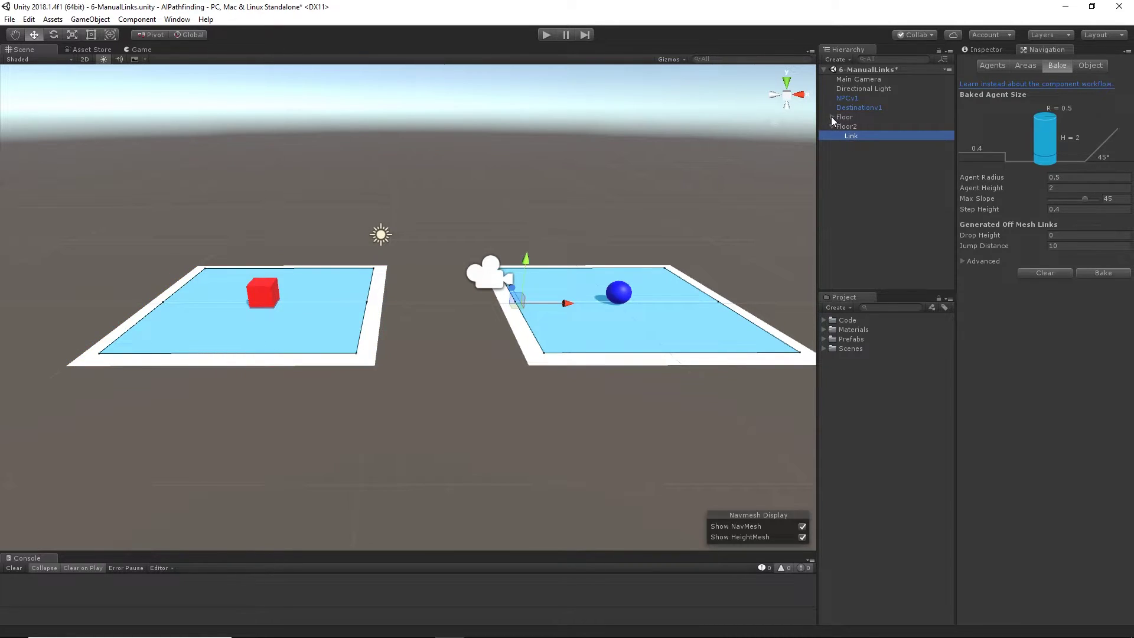
left_click(831, 116)
left_click(848, 129)
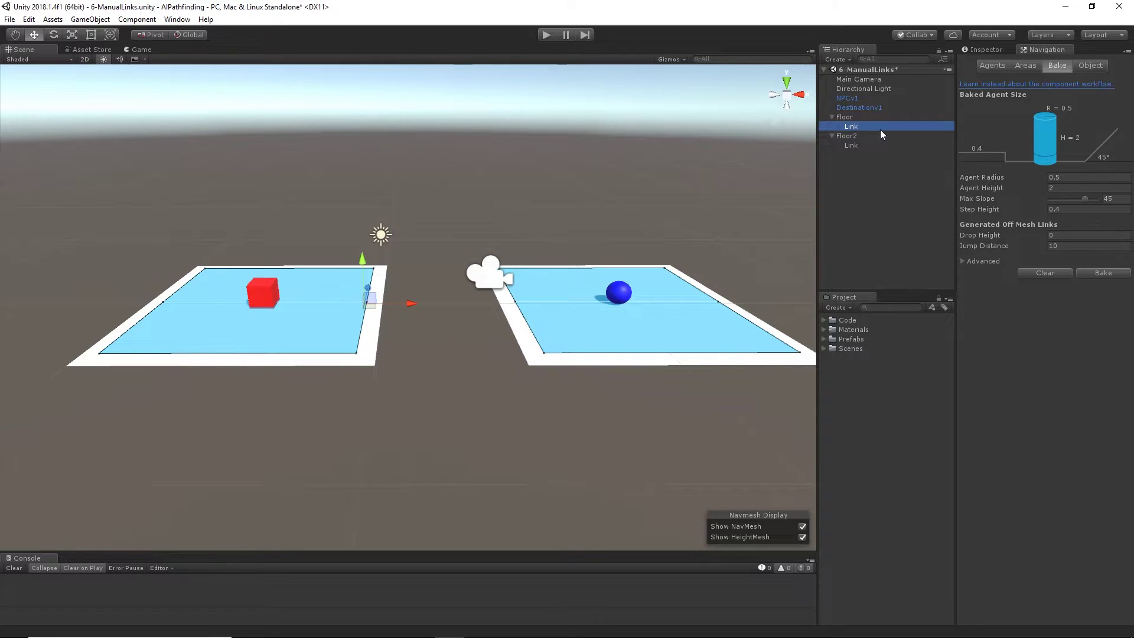
left_click(990, 50)
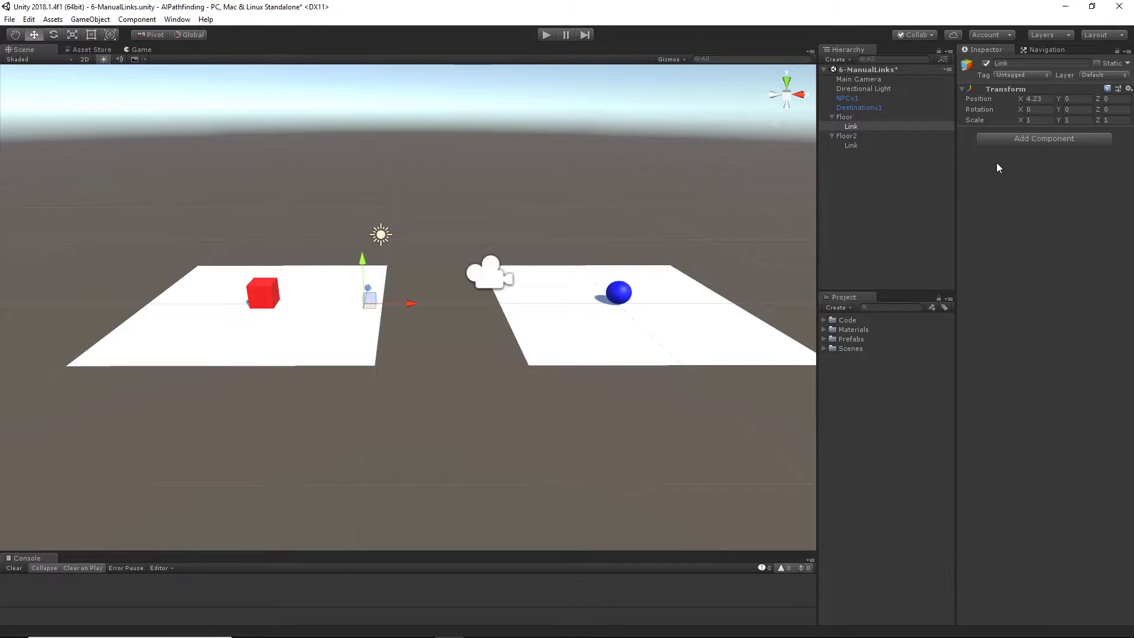
- Add an Off Mesh Link component to Floor's Link by searching 'Off'
left_click(1017, 140)
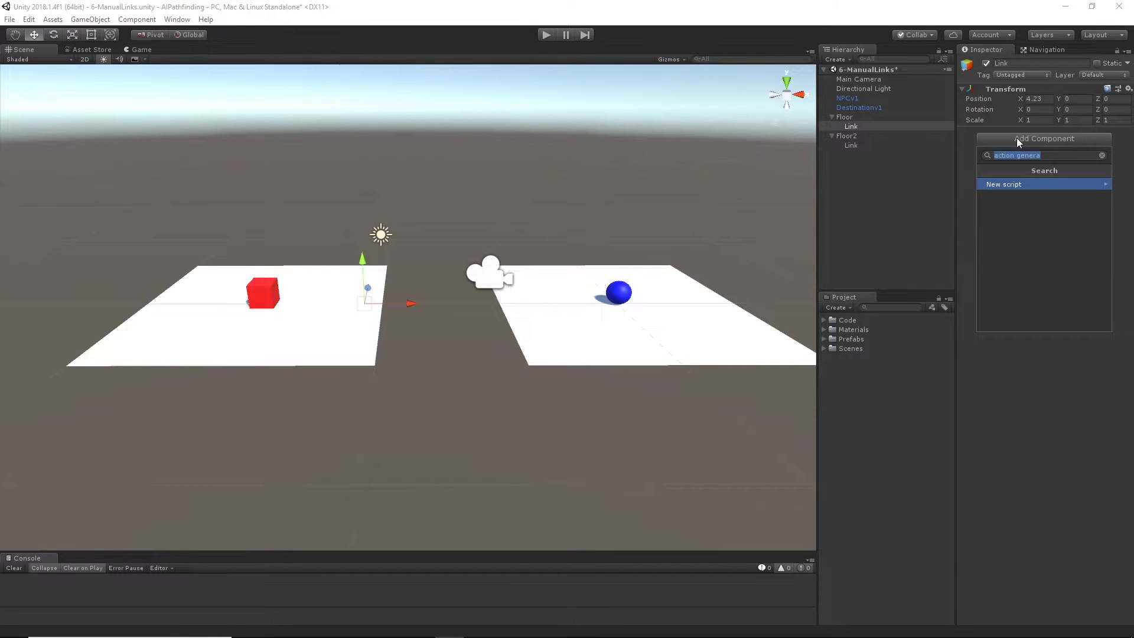
type("Off")
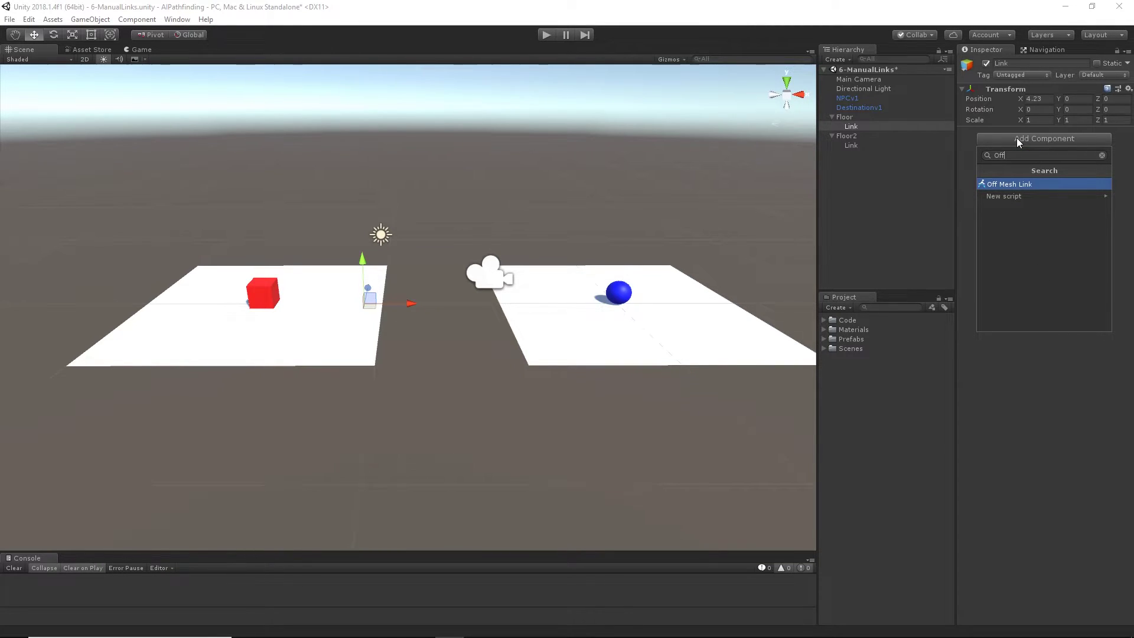
key("Return")
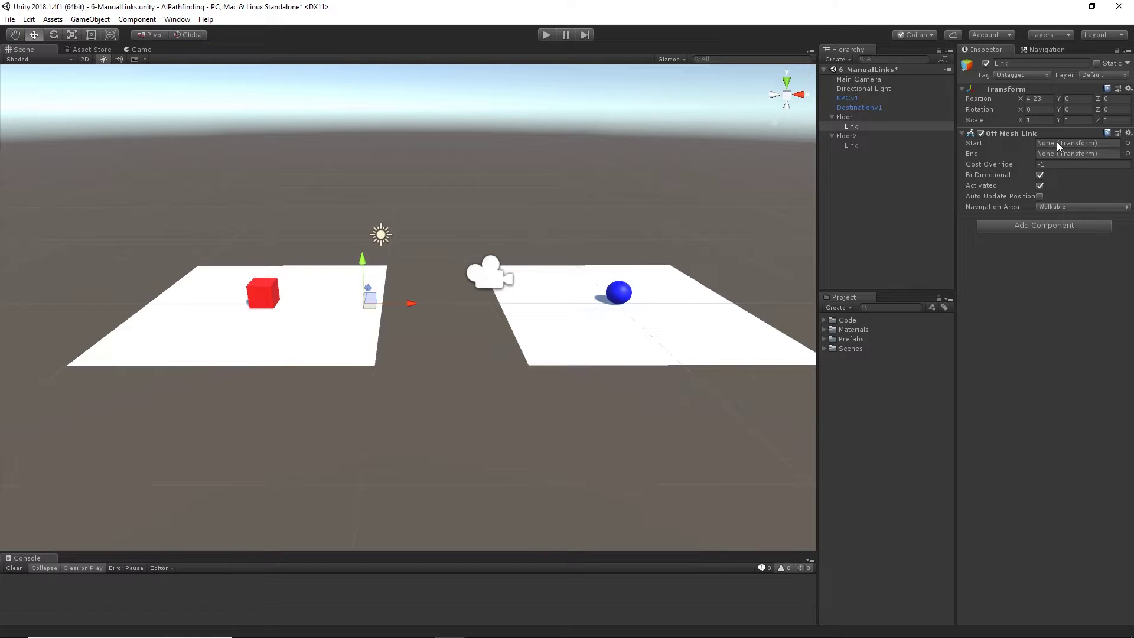
- Set the Off Mesh Link's Start to Floor's Link and End to Floor2's Link
left_click_drag(866, 130, 1048, 144)
left_click_drag(855, 150, 1057, 155)
left_click_drag(855, 150, 1043, 151)
- Check both floors' Link objects, then reselect Floor's Link with the Navigation tab shown
left_click(850, 127)
left_click(850, 146)
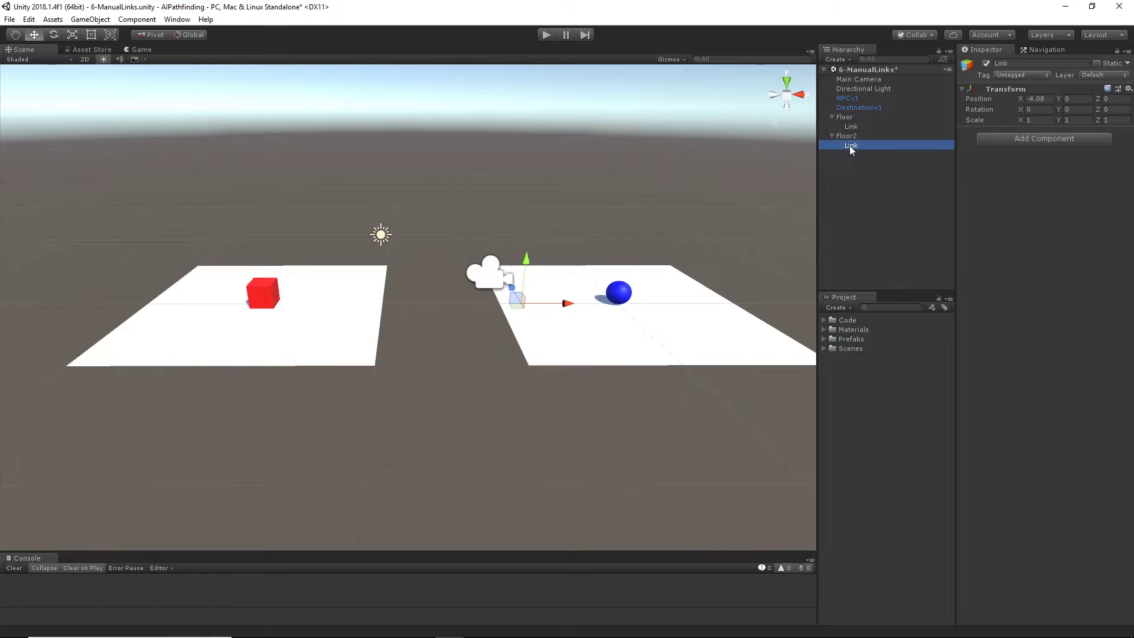
left_click(858, 126)
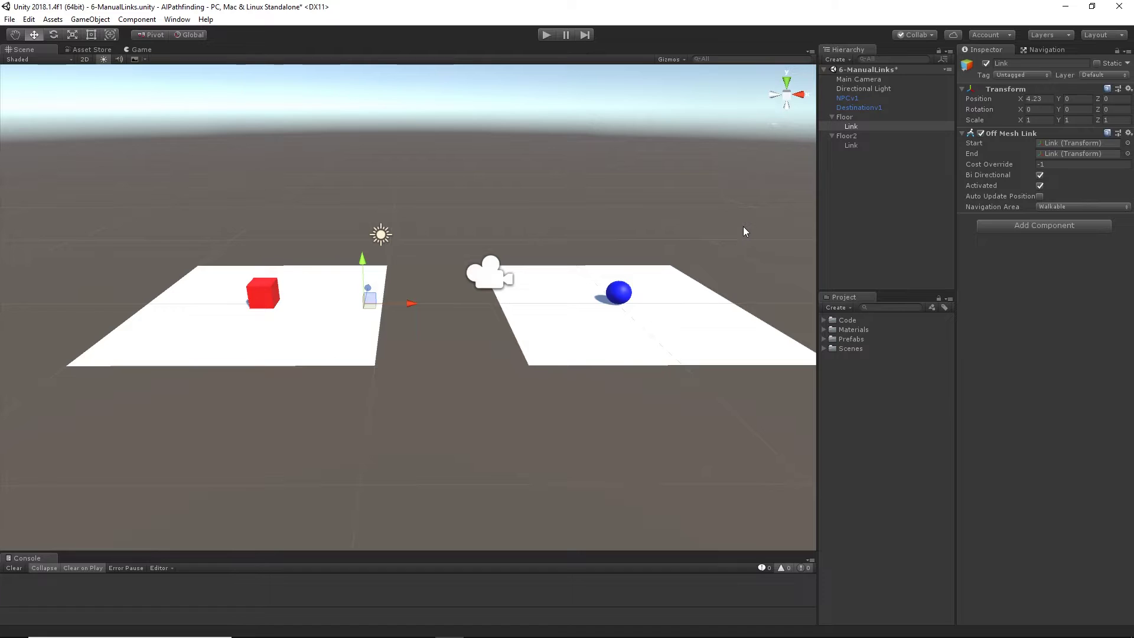
left_click(1043, 51)
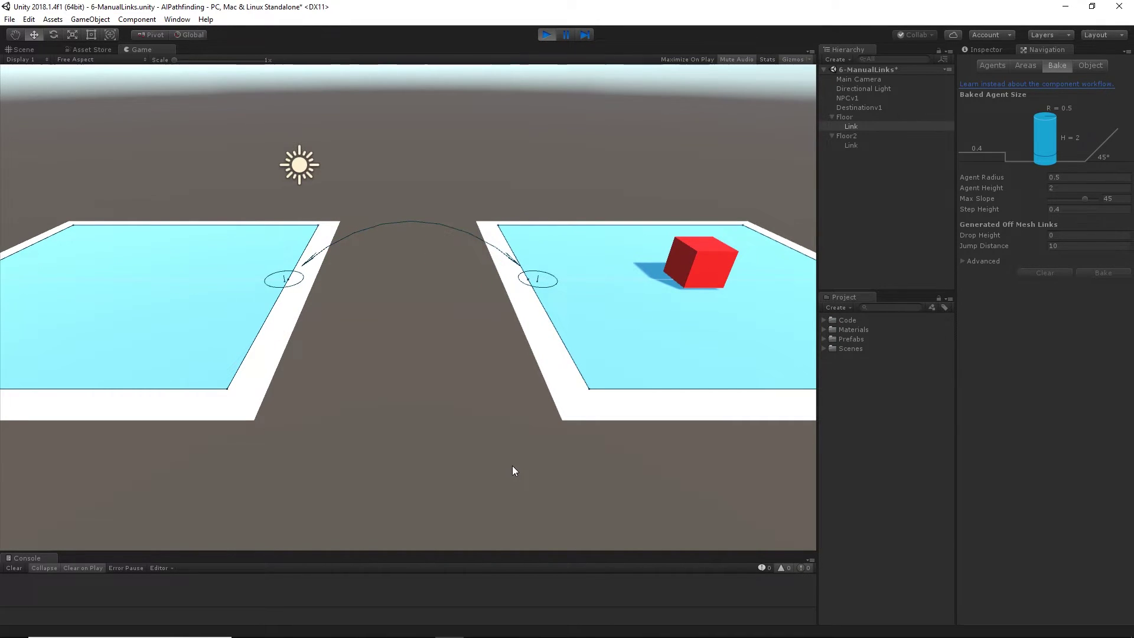
- Stop the play test once the cube has reached the sphere
left_click(549, 35)
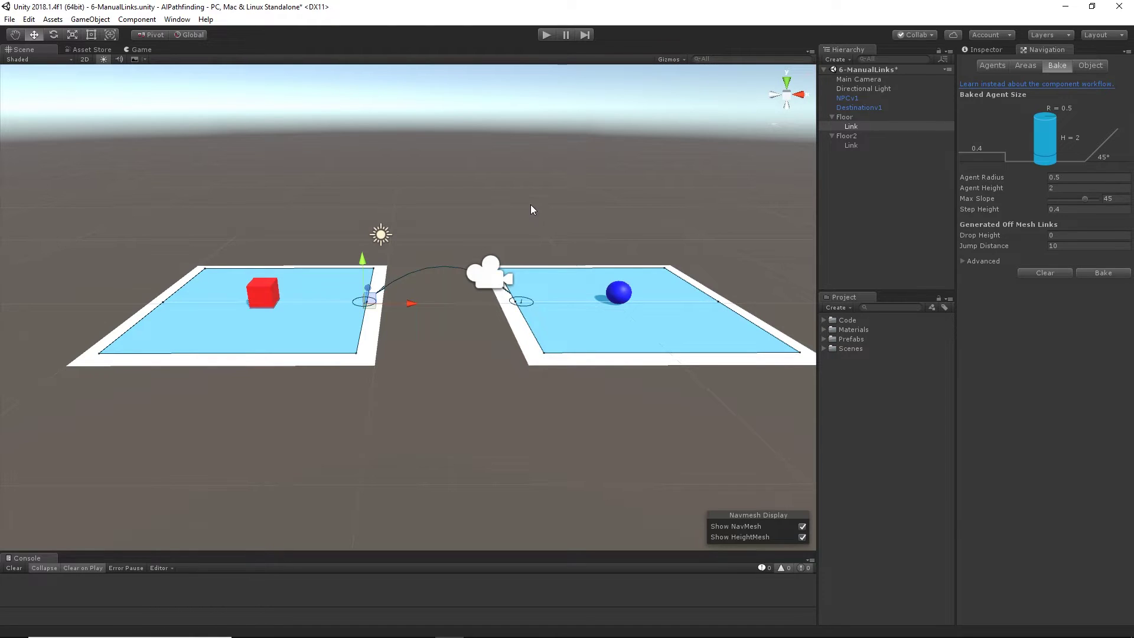
- Uncheck Bi Directional on the Off Mesh Link, then play-test the one-way link
left_click(978, 51)
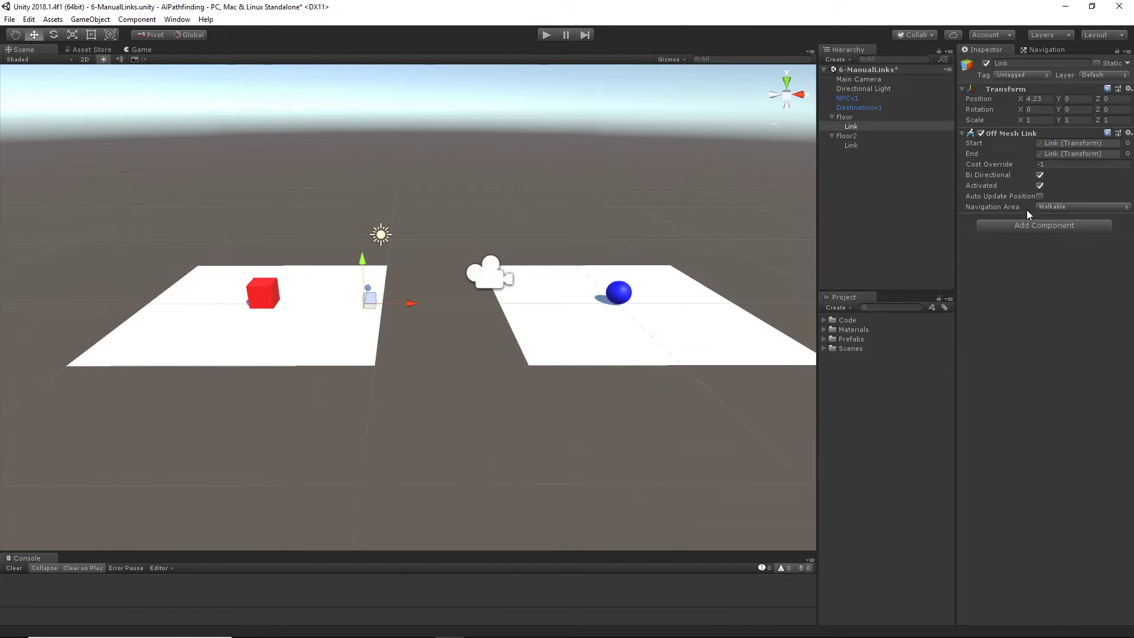
left_click(1039, 175)
left_click(544, 35)
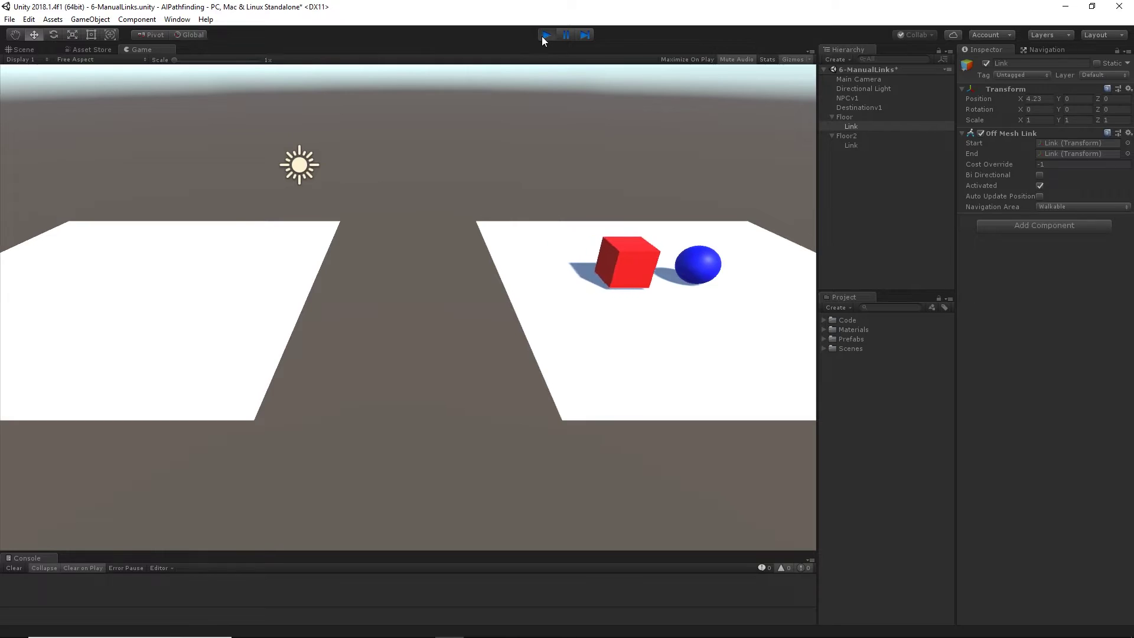
left_click(544, 35)
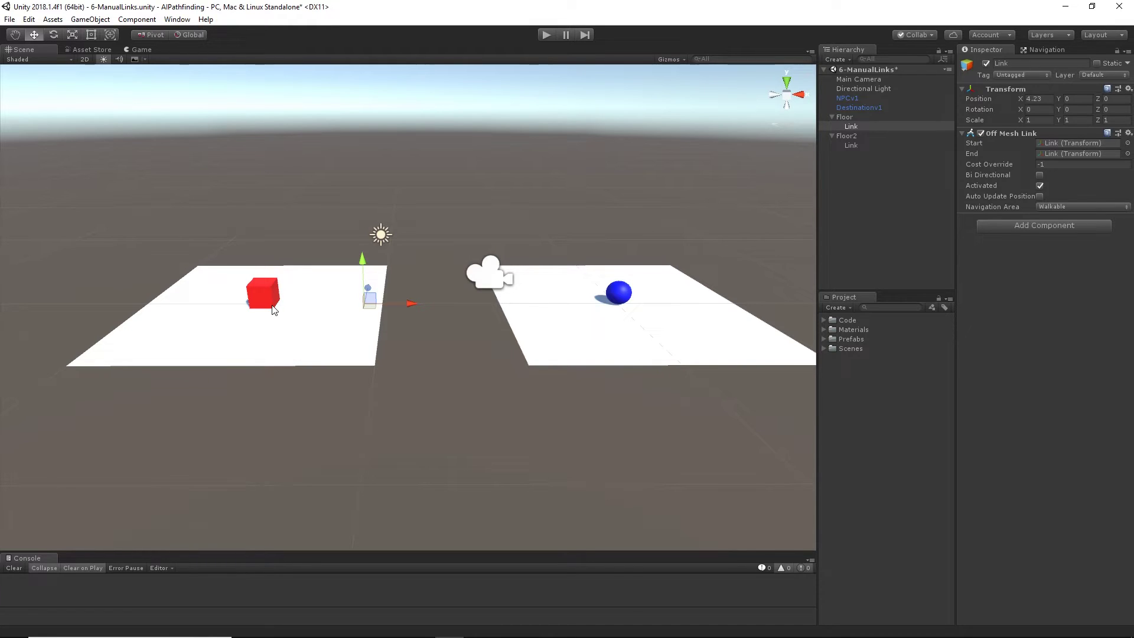
- Move the blue sphere destination onto the left floor, adjusting its X position
left_click(615, 300)
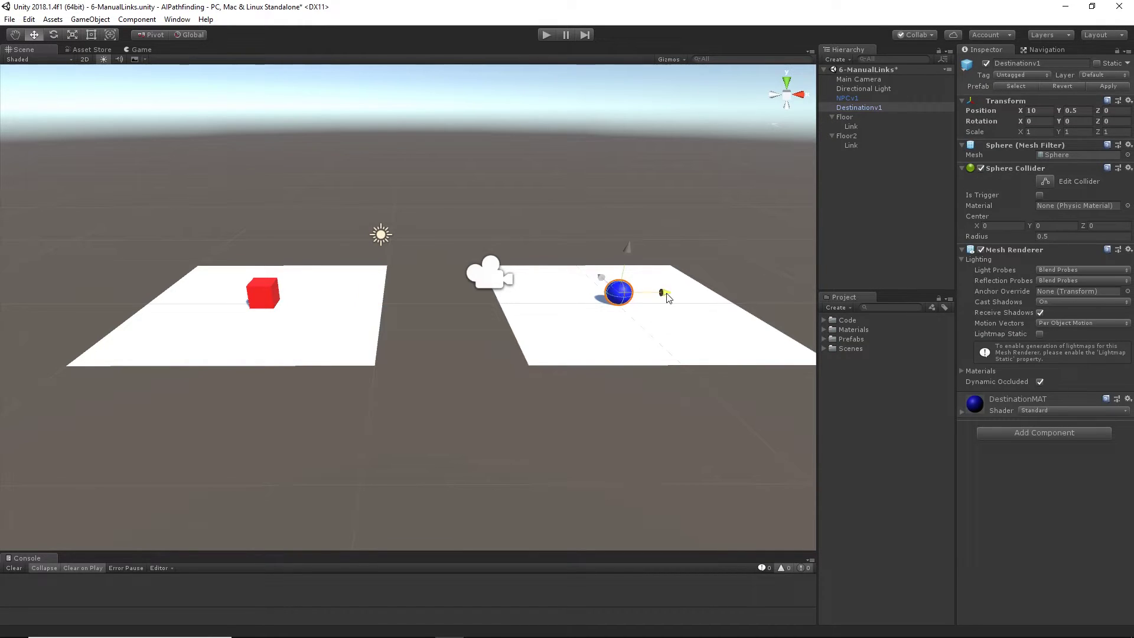
mouse_move(666, 295)
left_mouse_down()
mouse_move(253, 293)
mouse_move(664, 299)
left_mouse_up()
left_click(267, 293)
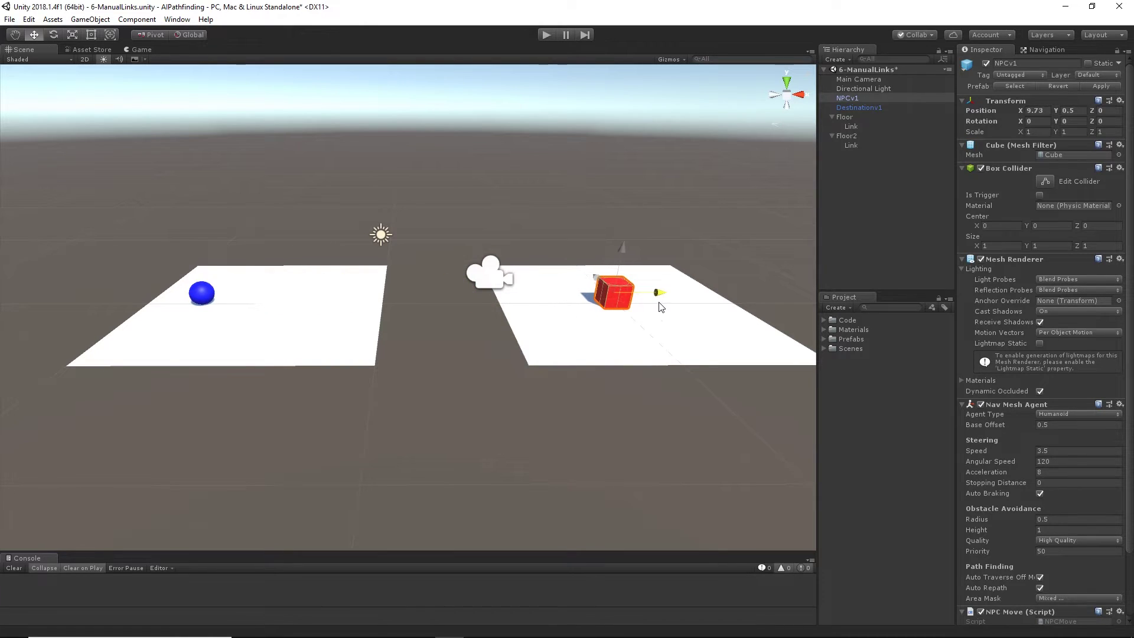
left_click(198, 296)
left_click_drag(245, 293, 297, 293)
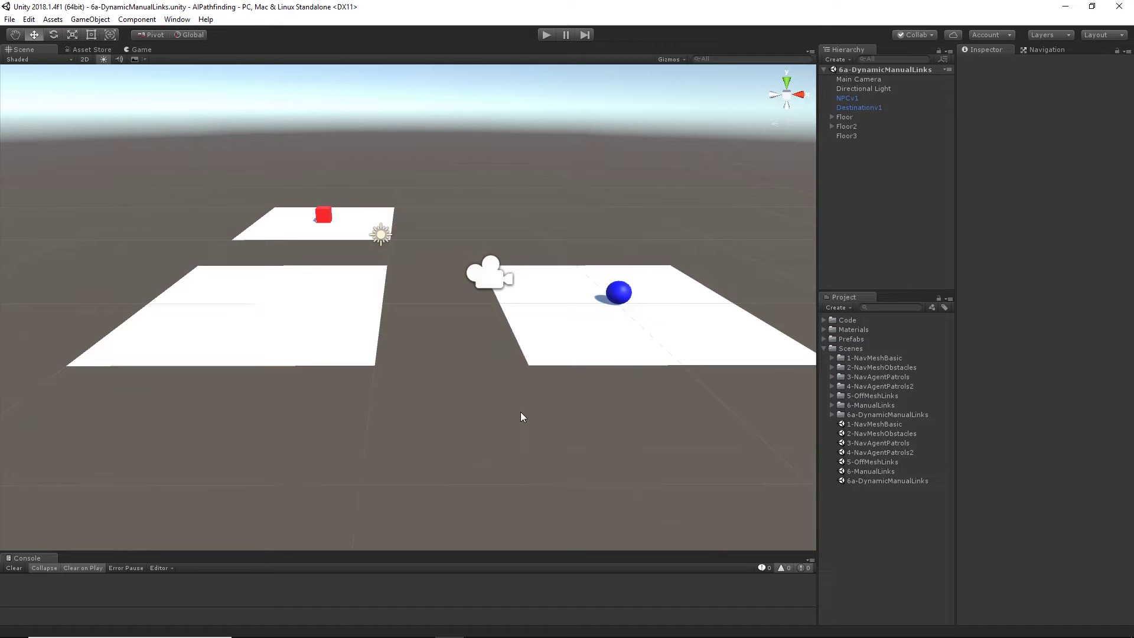
- Show the Navigation bake view and select Floor, then Floor3, to reveal their baked jump links
left_click(1042, 51)
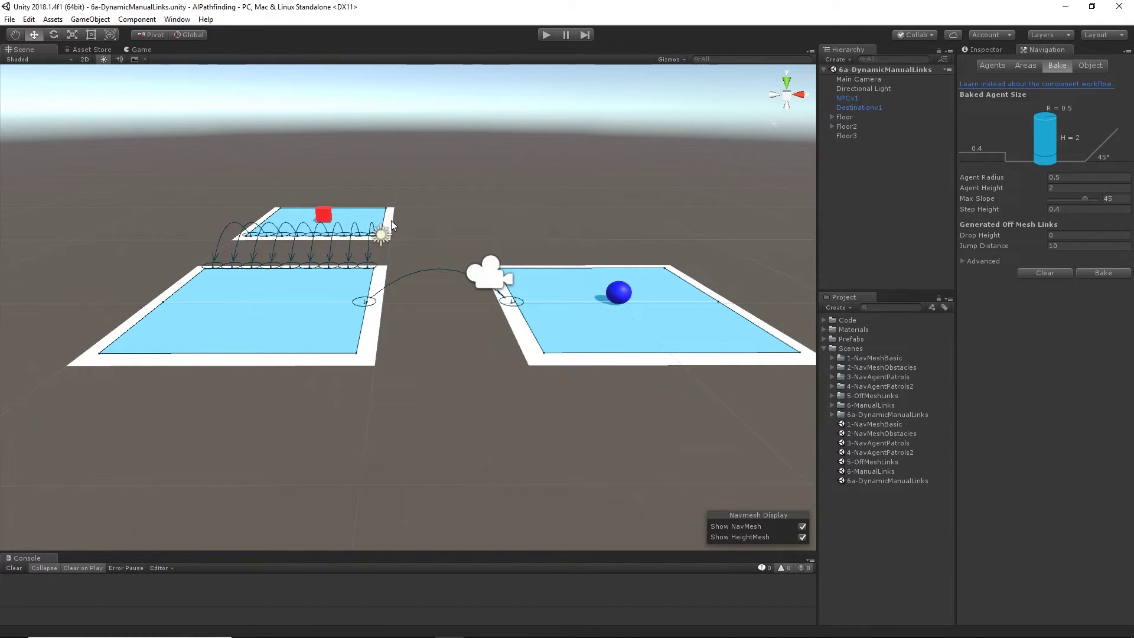
left_click(851, 117)
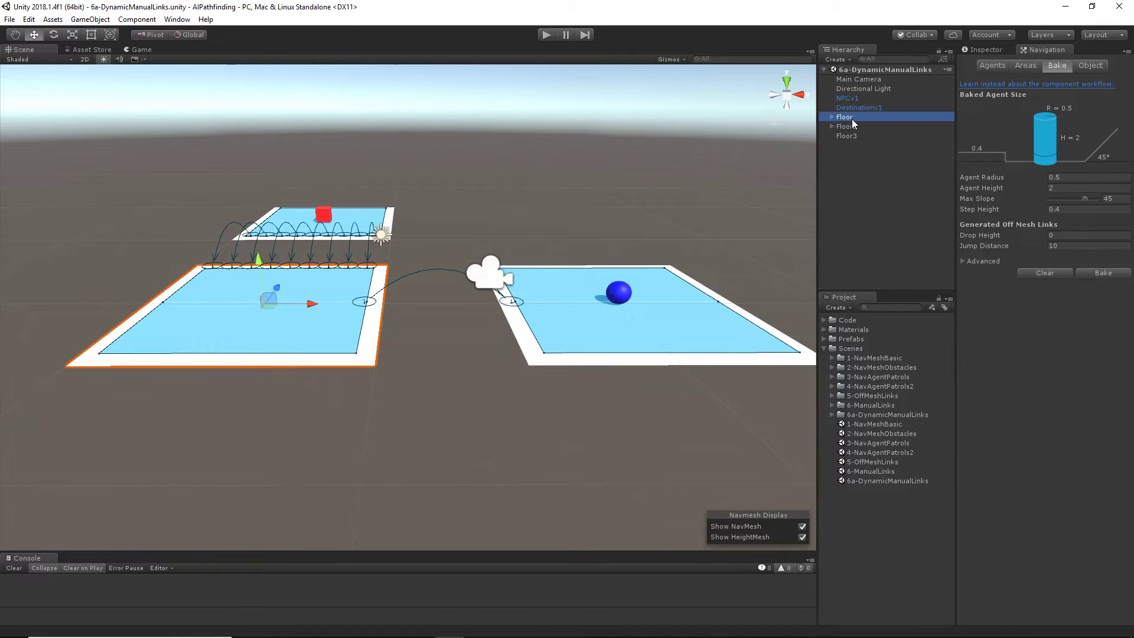
left_click(851, 141)
left_click(851, 138)
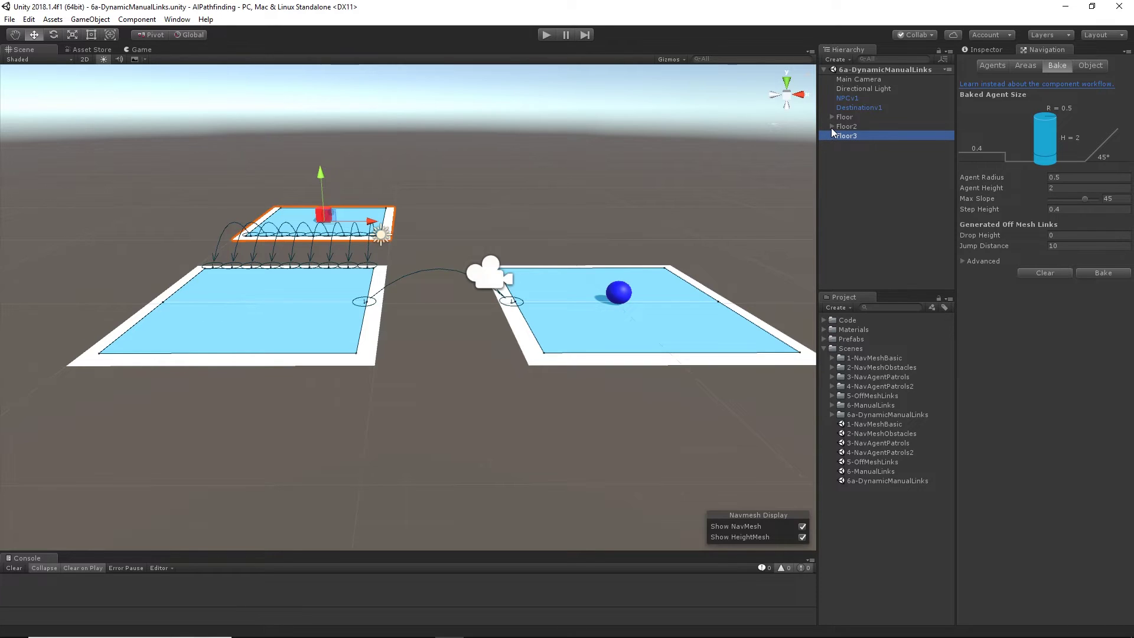
- In the Object tab, check Generate OffMeshLinks on Floor, Floor3, Floor2, then Floor again
left_click(1089, 65)
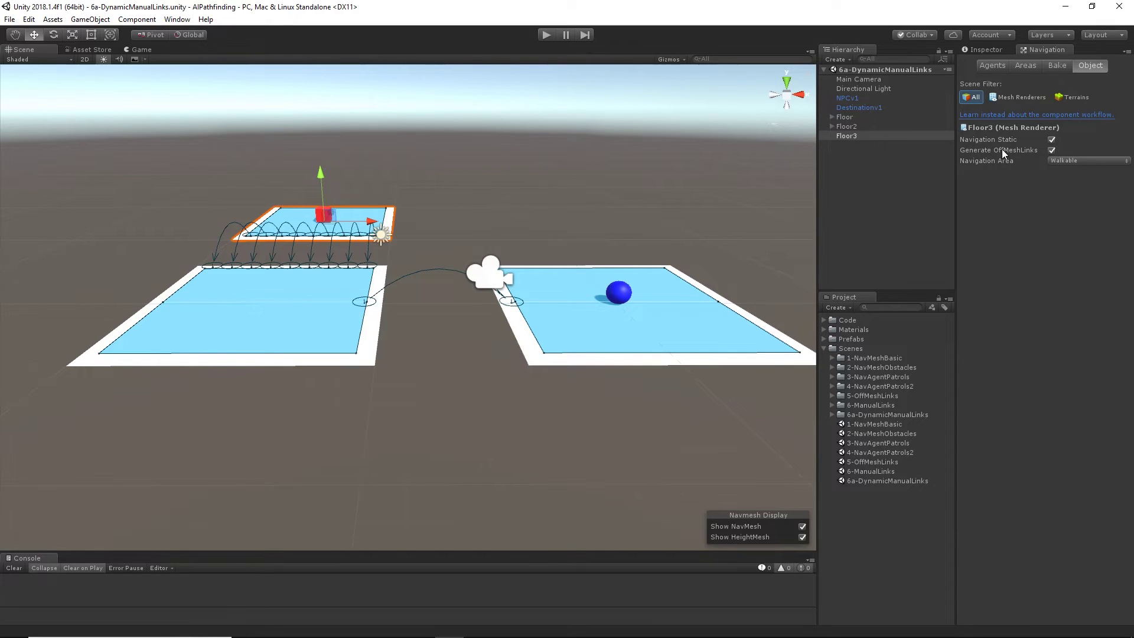
left_click(845, 117)
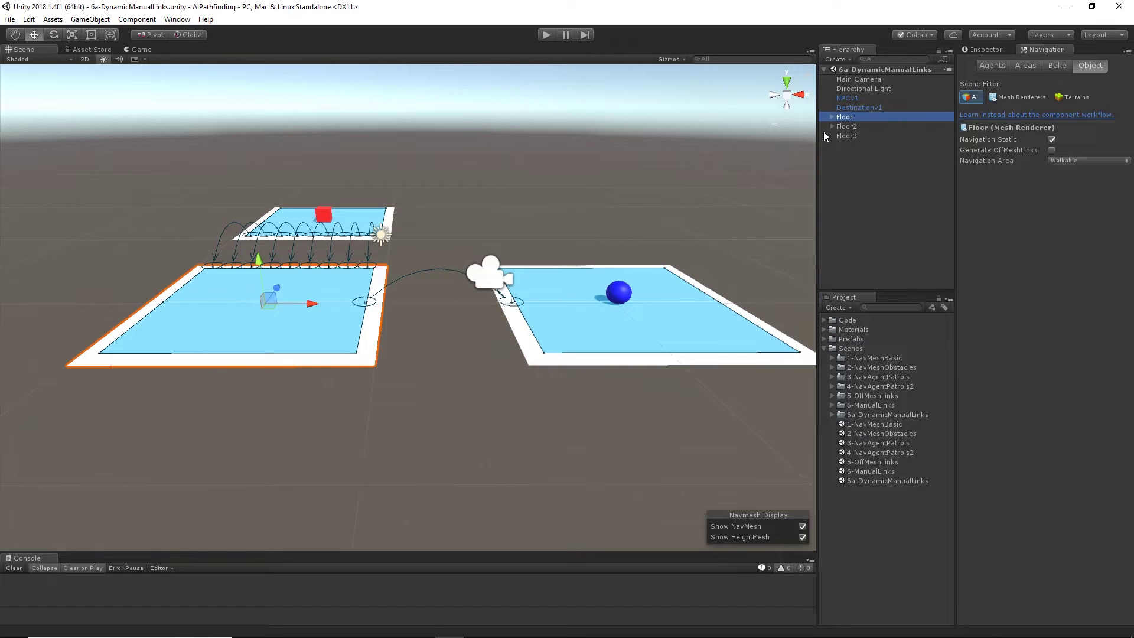
left_click(846, 135)
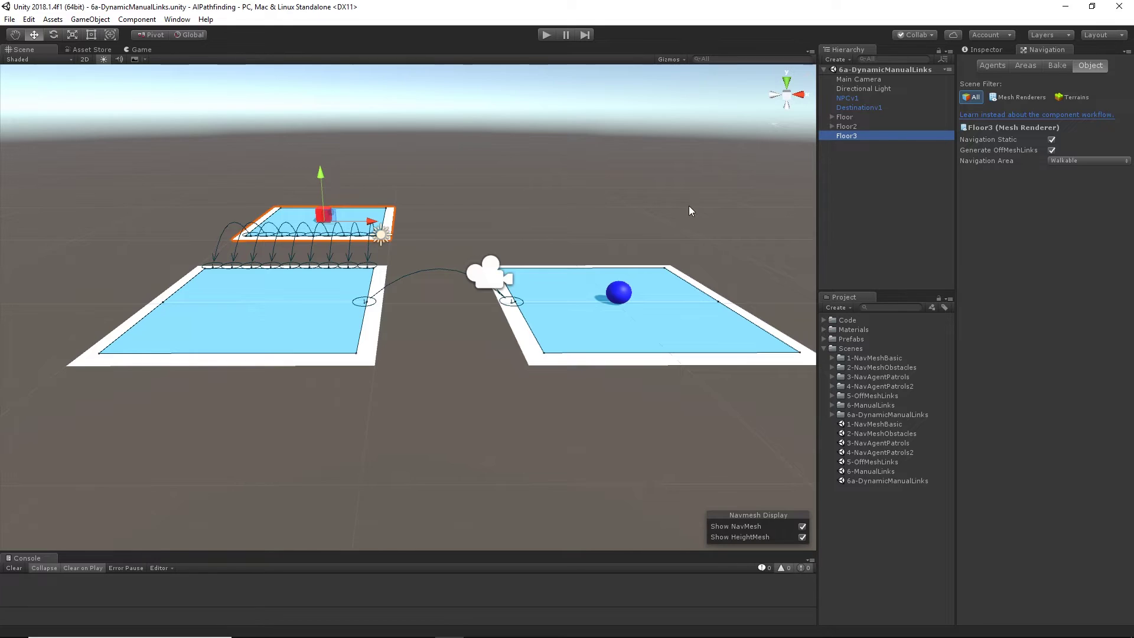
left_click(863, 126)
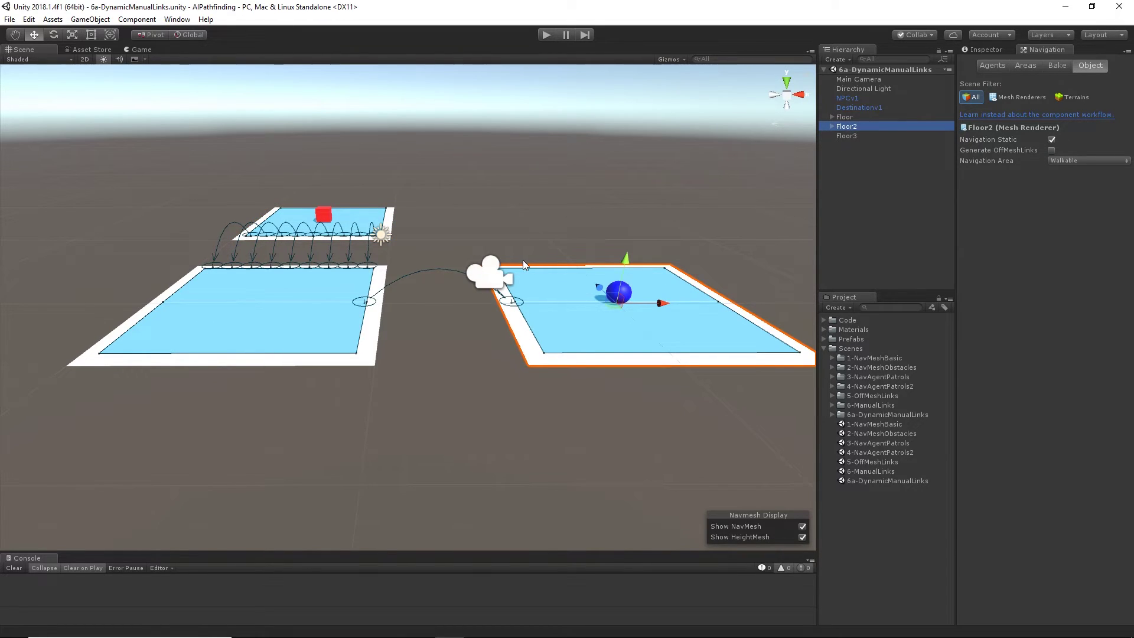
left_click(843, 118)
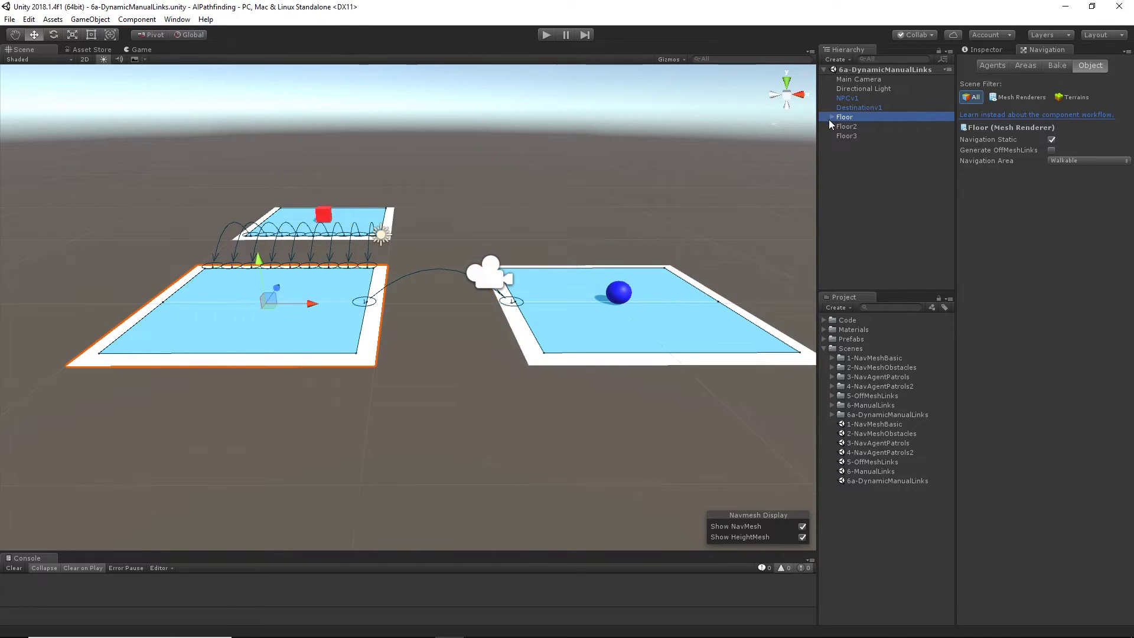
- Tick Bi Directional on Floor's Link Off Mesh Link, then run and stop a play test
left_click(833, 118)
left_click(850, 127)
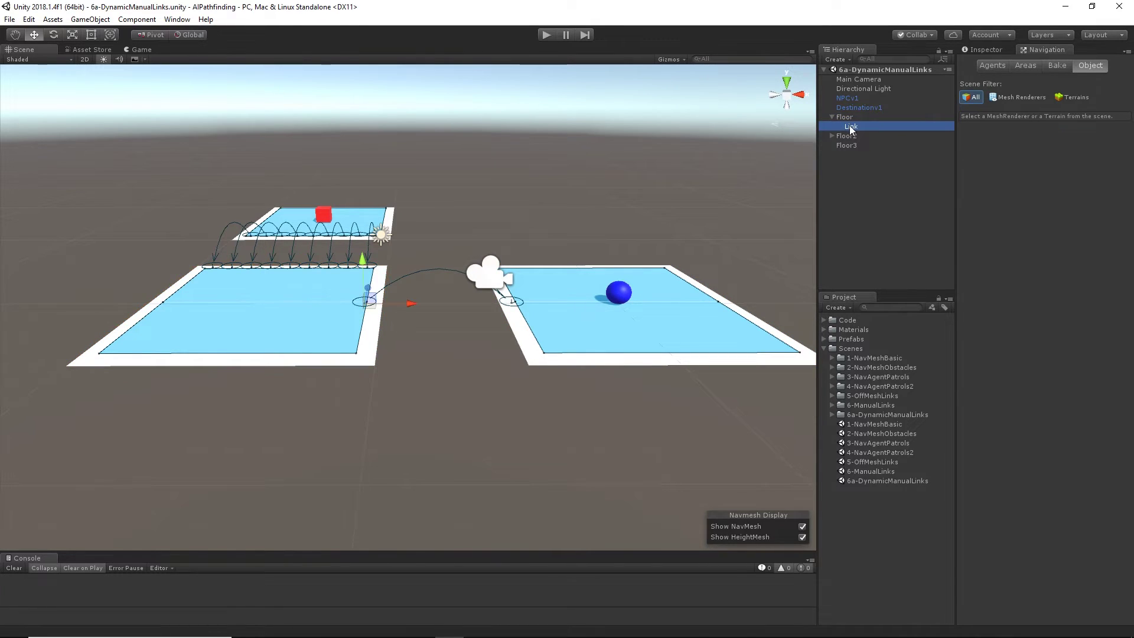
left_click(1003, 50)
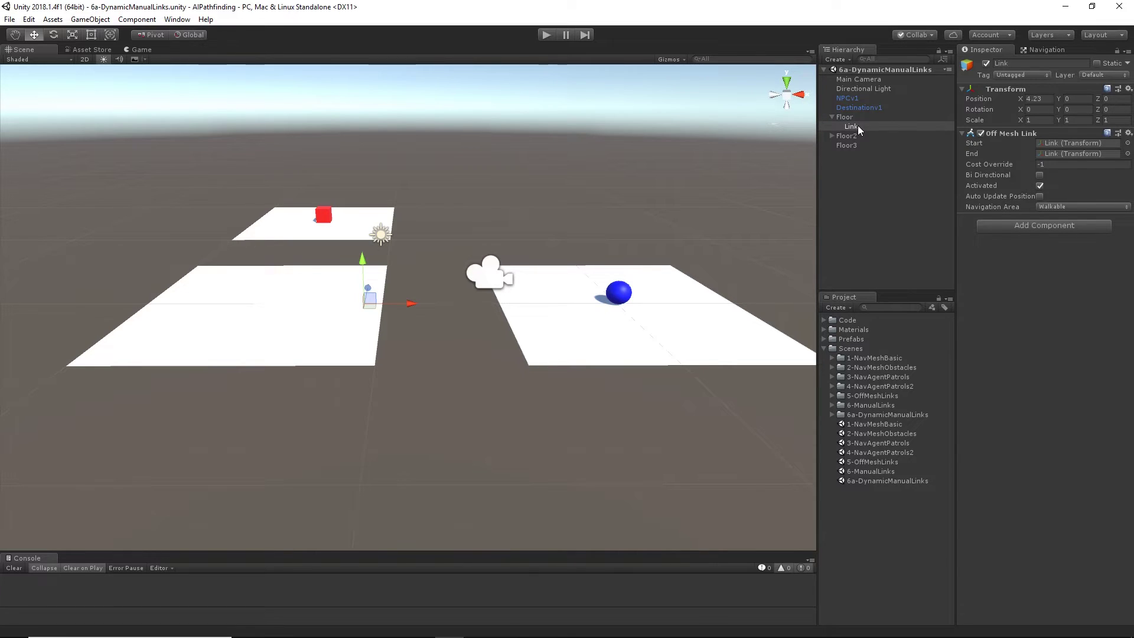
left_click(1039, 174)
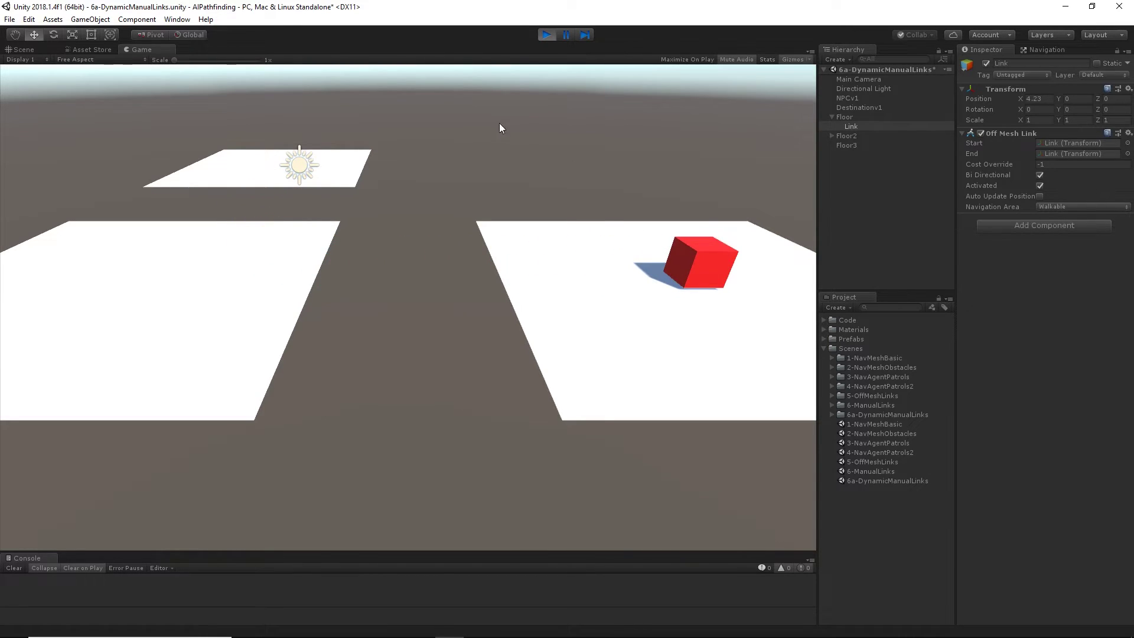
left_click(549, 35)
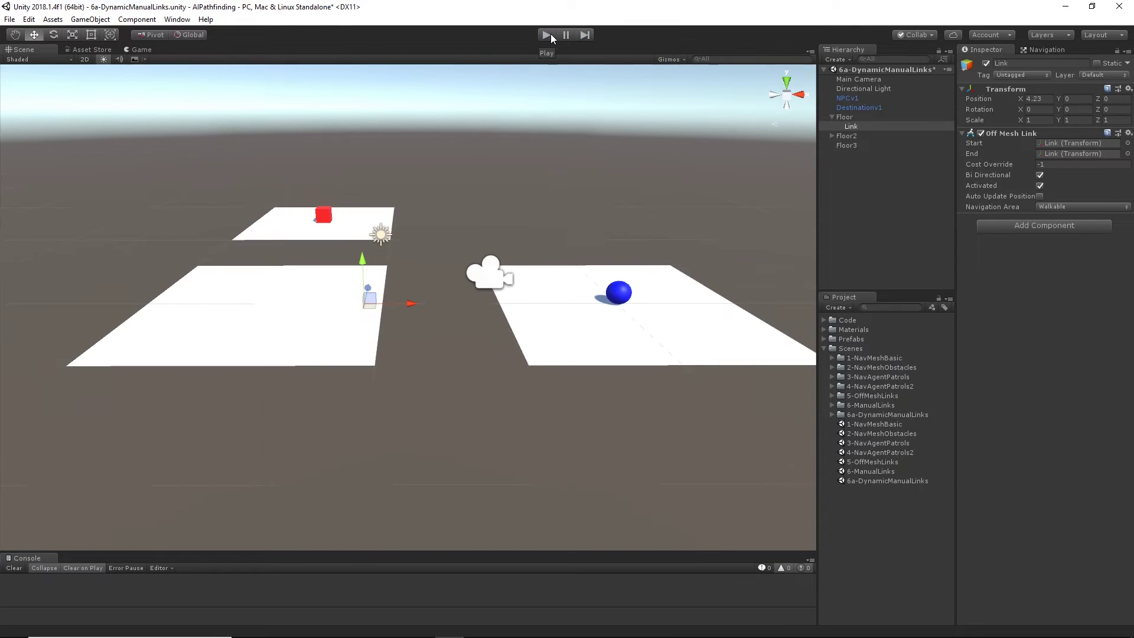
- Show the navmesh, start play with Ctrl+P, select the sphere destination and return to the Scene view
left_click(1044, 50)
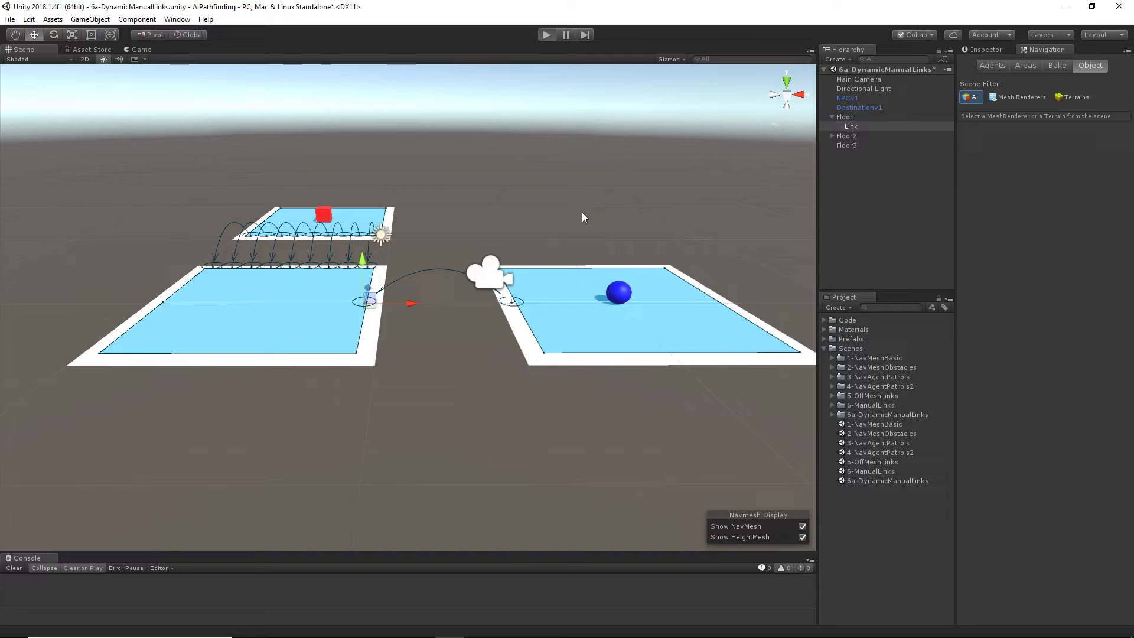
key("ctrl+p")
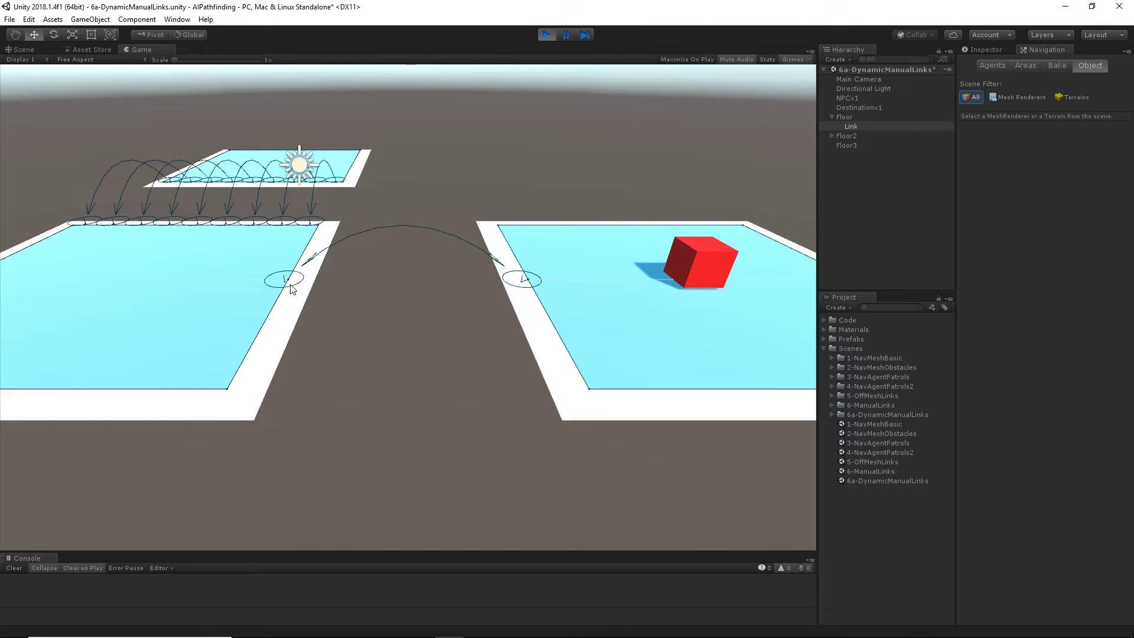
left_click(546, 34)
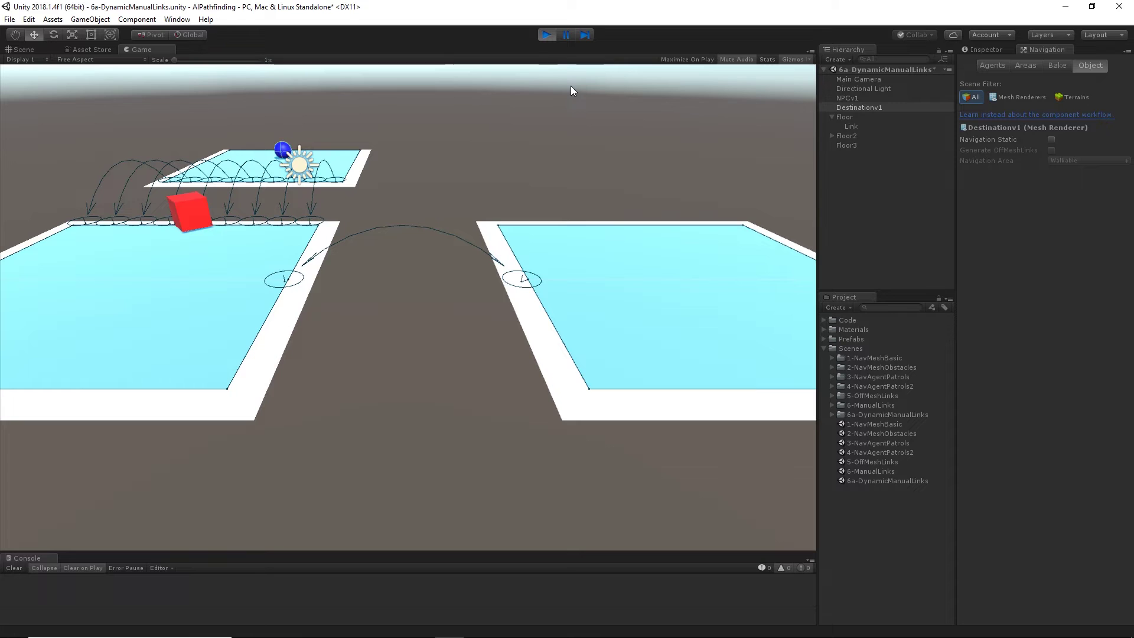
left_click(23, 49)
right_click_drag(414, 296, 414, 278)
key("w")
right_click_drag(354, 234, 476, 473)
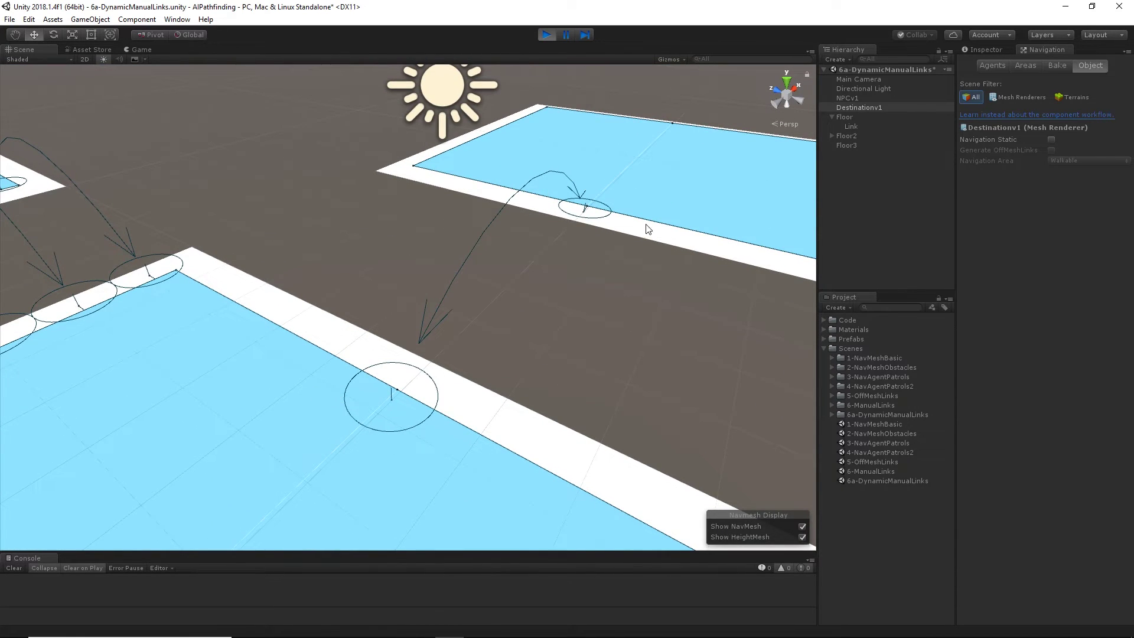
mouse_move(621, 295)
right_mouse_down()
mouse_move(609, 277)
mouse_move(618, 314)
right_mouse_up()
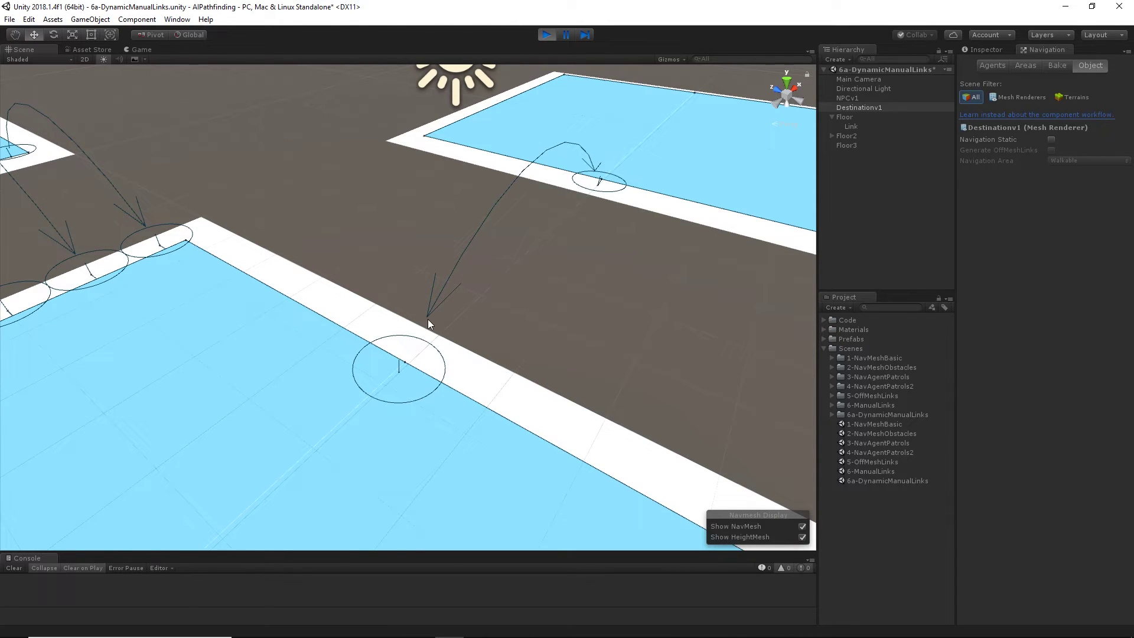
right_click_drag(536, 245, 406, 317)
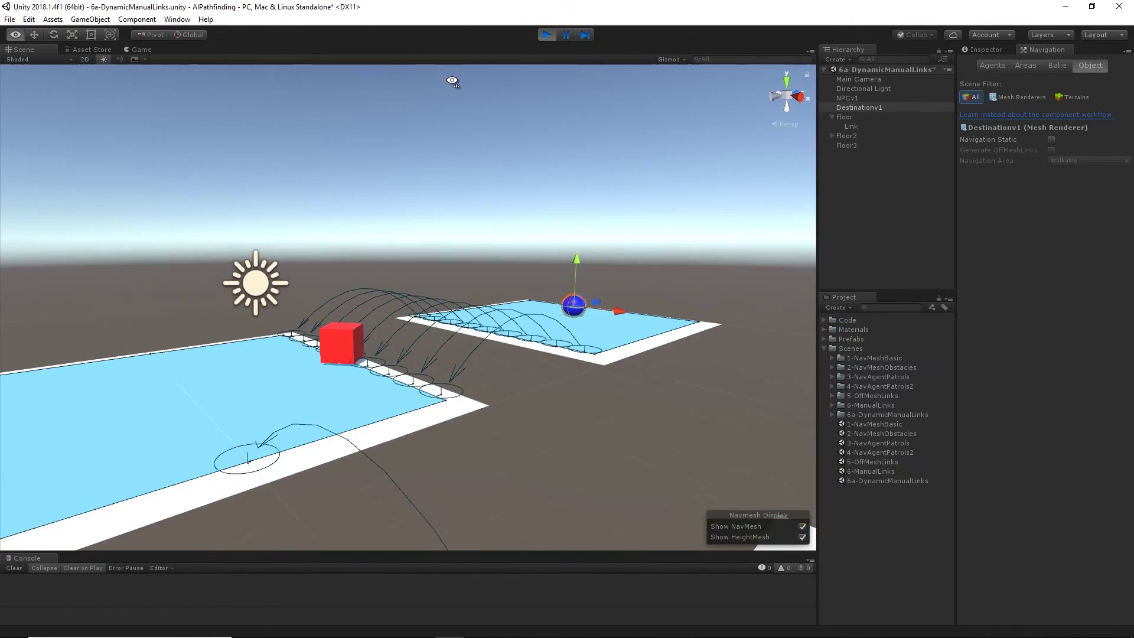
right_click_drag(452, 81, 521, 423)
- Compare the Generate OffMeshLinks setting on Floor3 and Floor
left_click(850, 146)
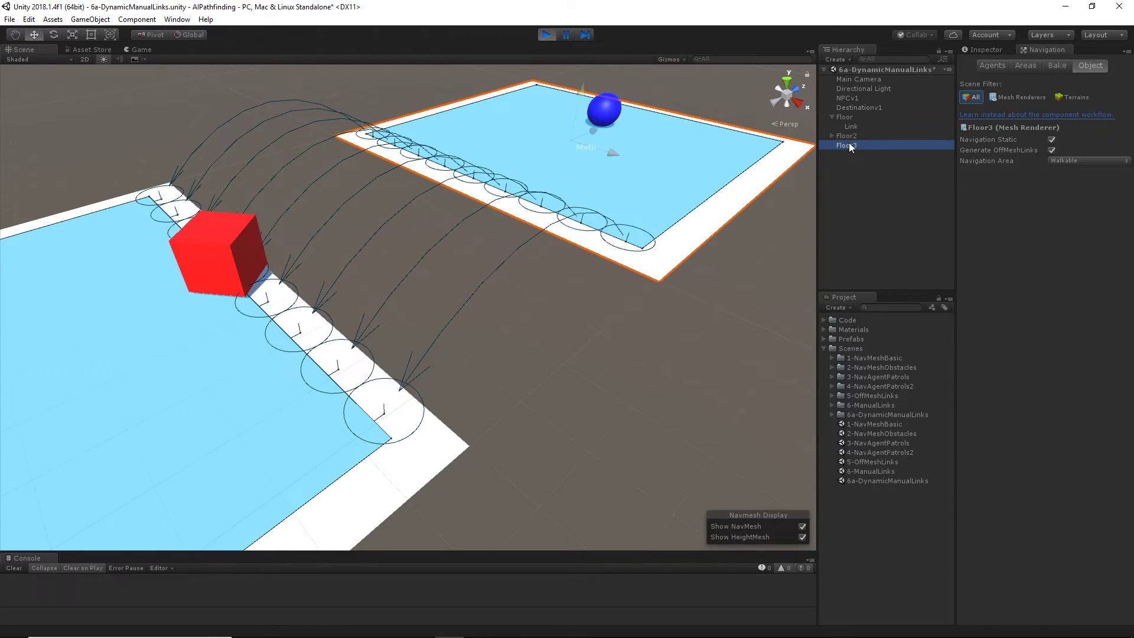
left_click(845, 116)
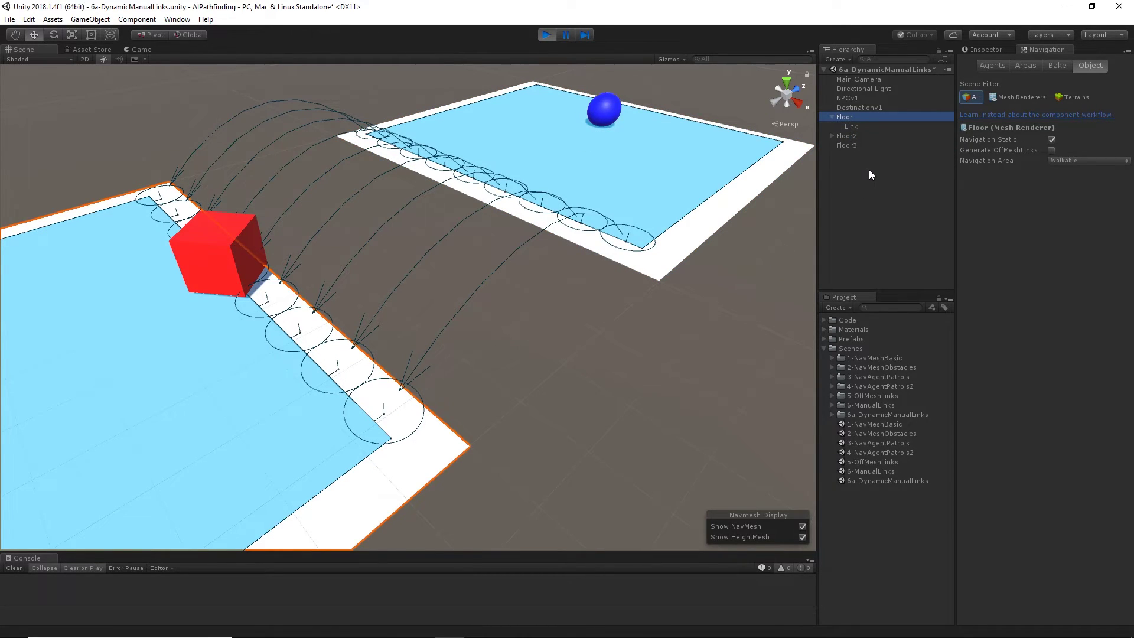
left_click(843, 145)
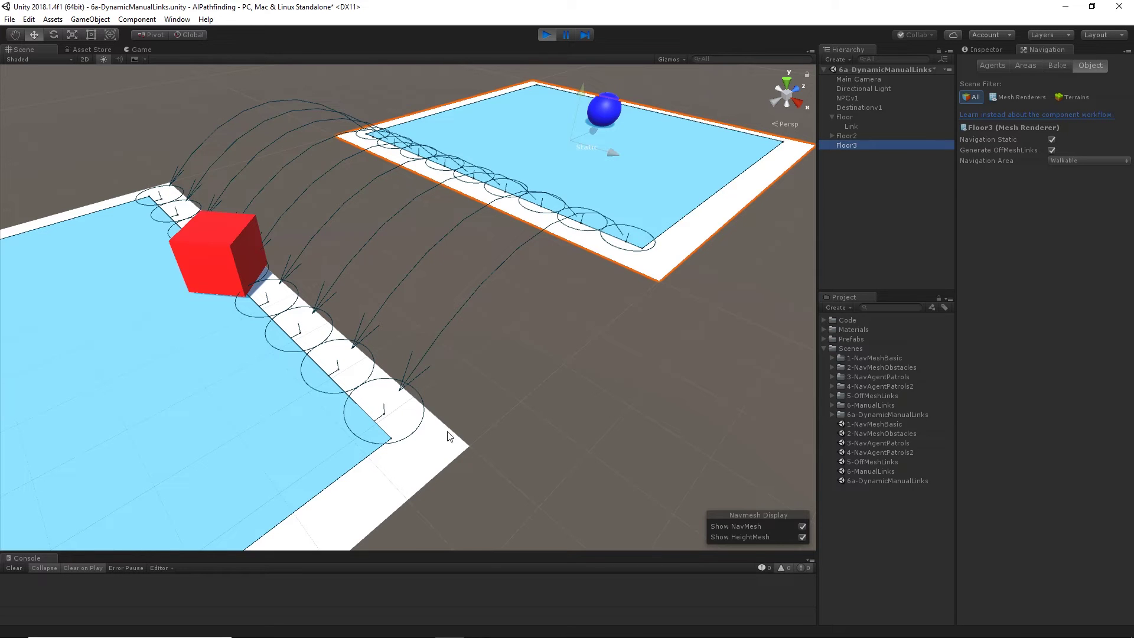
- Select Floor in the scene and orbit to frame all three floors, the cube and sphere
right_click_drag(519, 410, 450, 411)
left_click(473, 399)
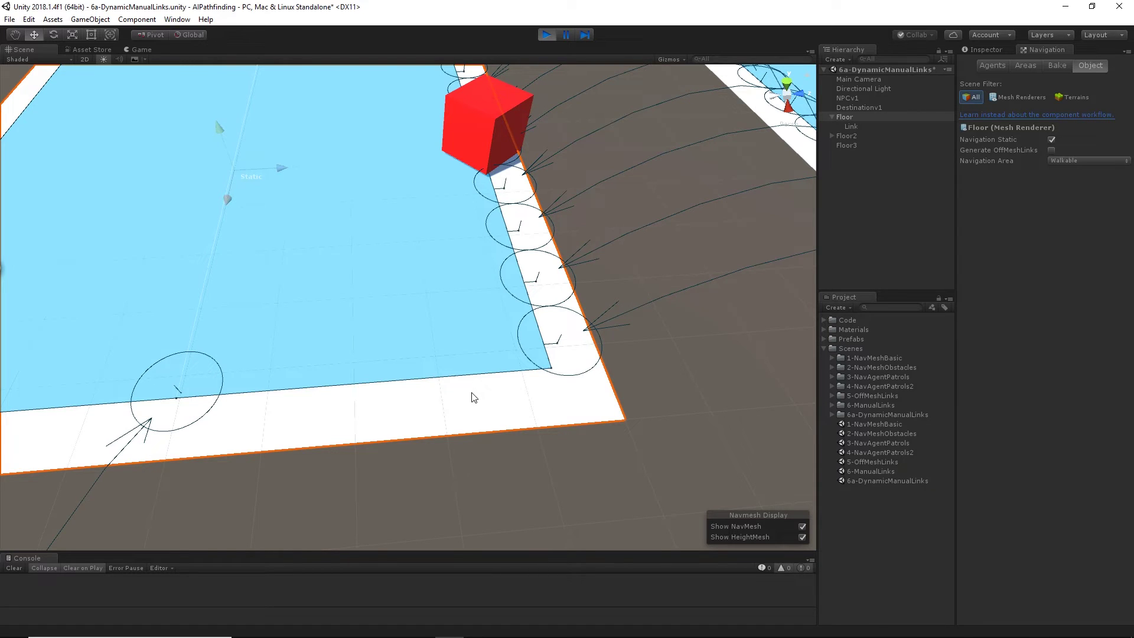
right_click_drag(531, 387, 620, 391)
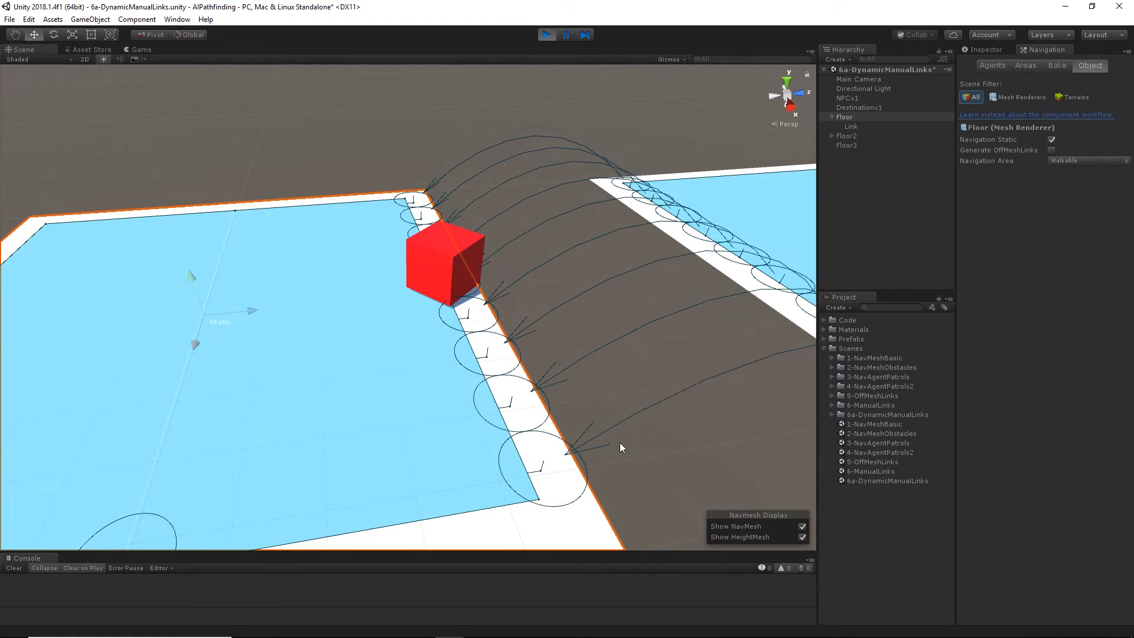
right_click_drag(620, 447, 689, 451)
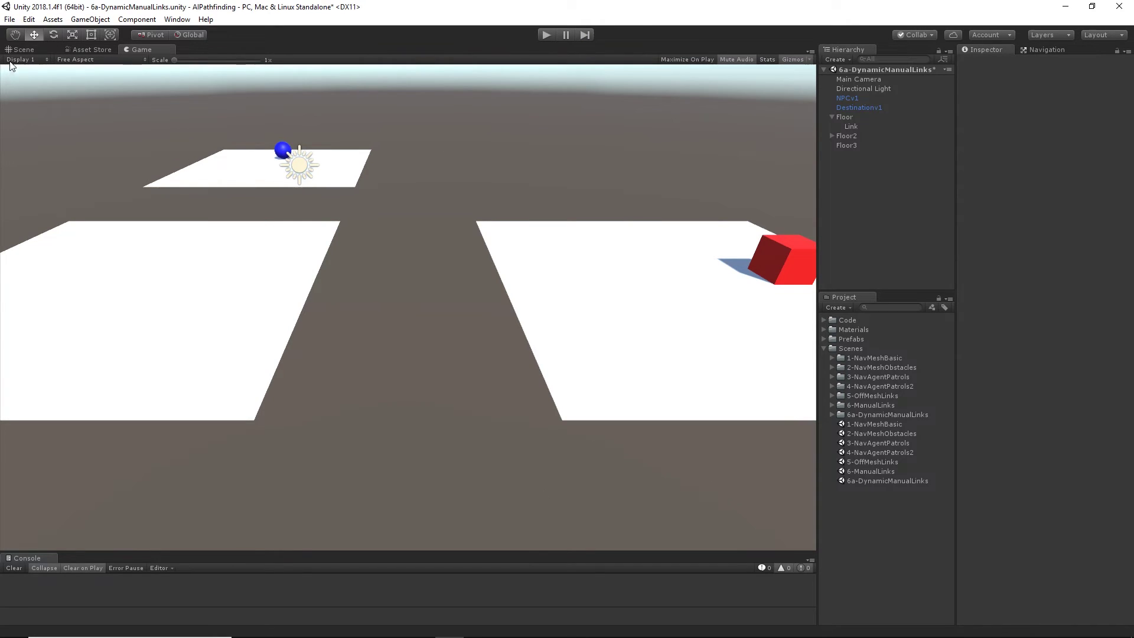
- Create an empty child named Link2 under Floor
left_click(21, 50)
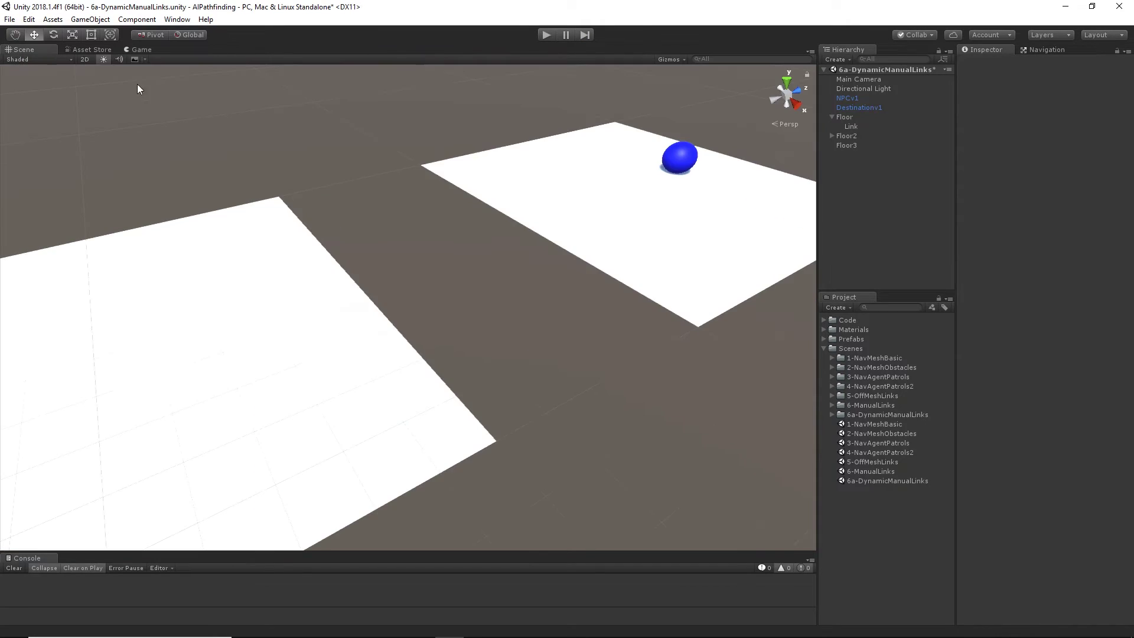
left_click(848, 118)
right_click(848, 117)
left_click(885, 215)
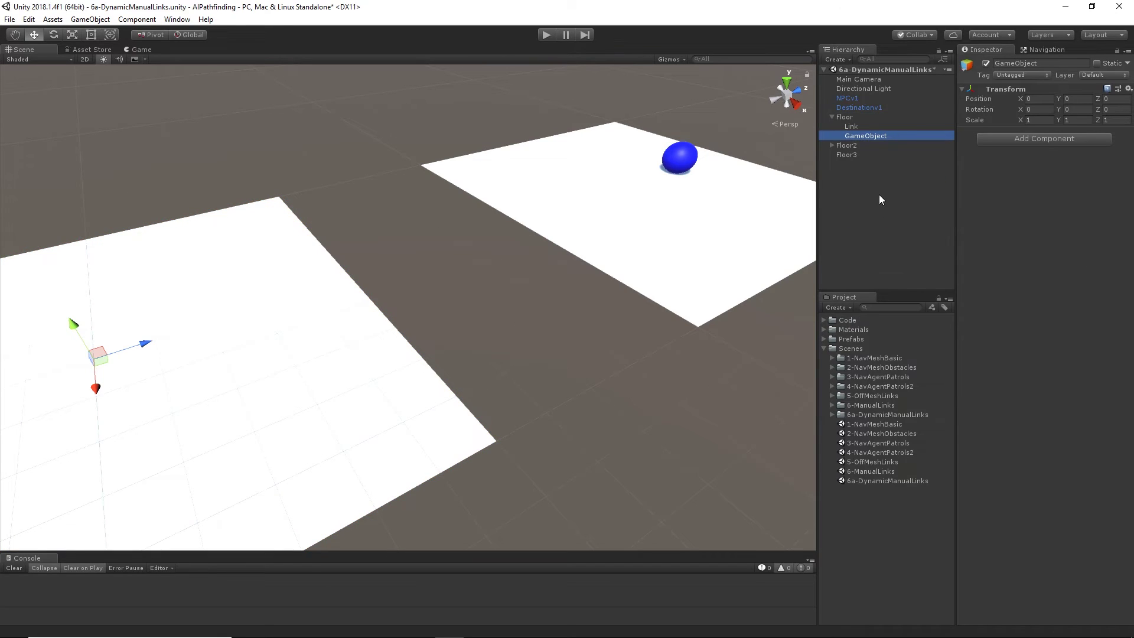
type("Link2")
key("Return")
- Create an empty child named Link under Floor3 and slide it toward Floor3's edge
left_click(849, 155)
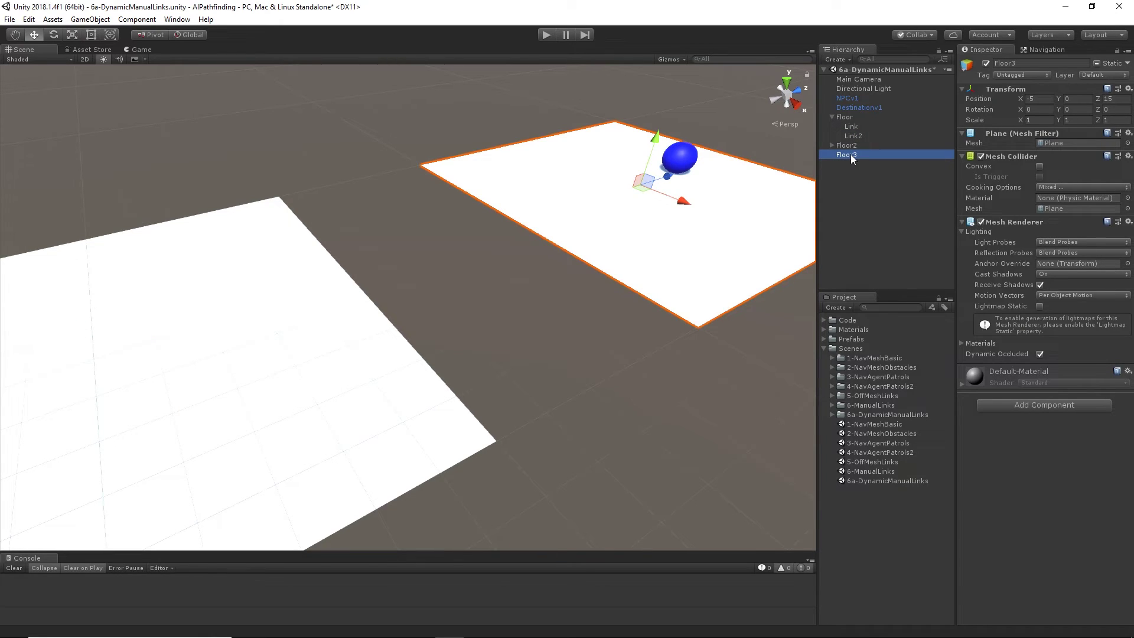
right_click(850, 154)
left_click(887, 250)
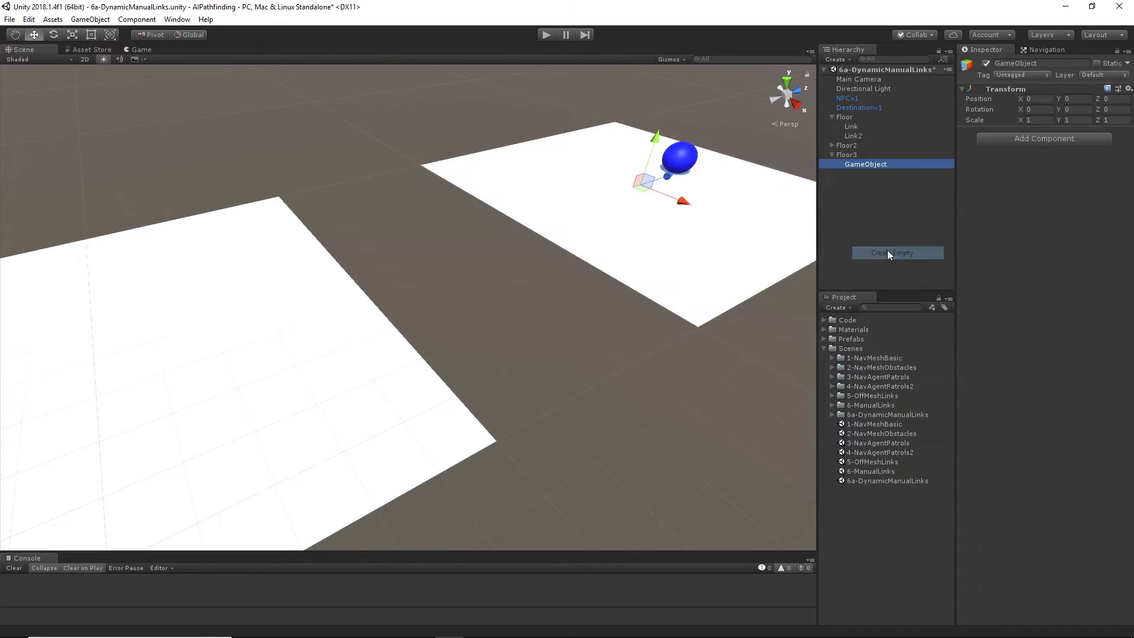
type("Link")
key("Return")
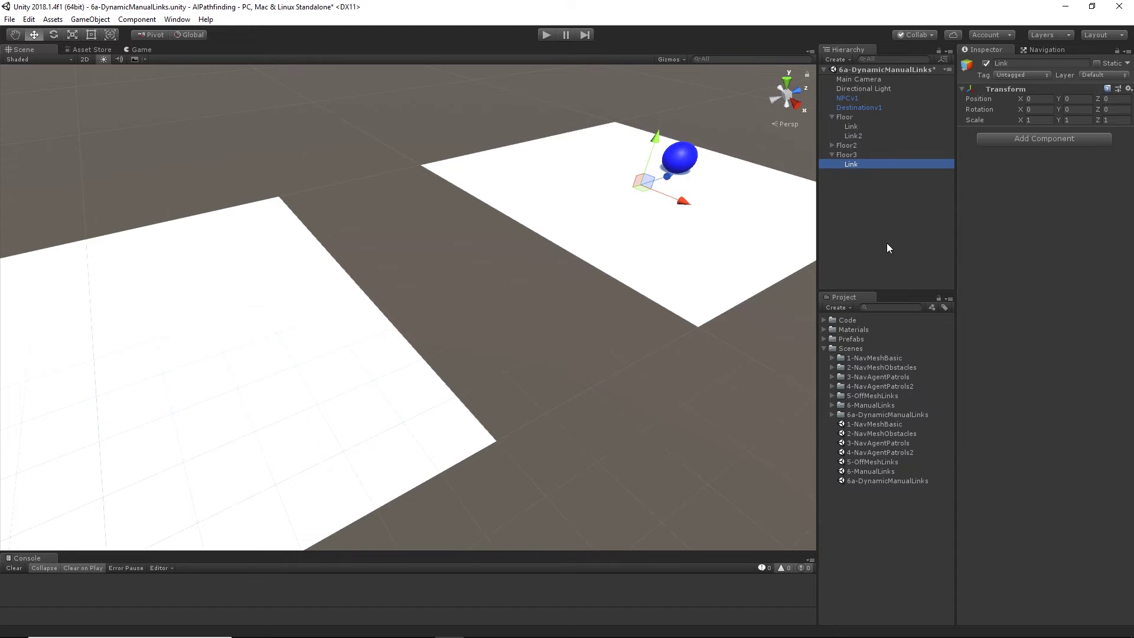
left_click_drag(658, 190, 588, 205)
- Move Link2 to Floor's edge and give it a one-way Off Mesh Link from Link2 to Link
left_click(853, 136)
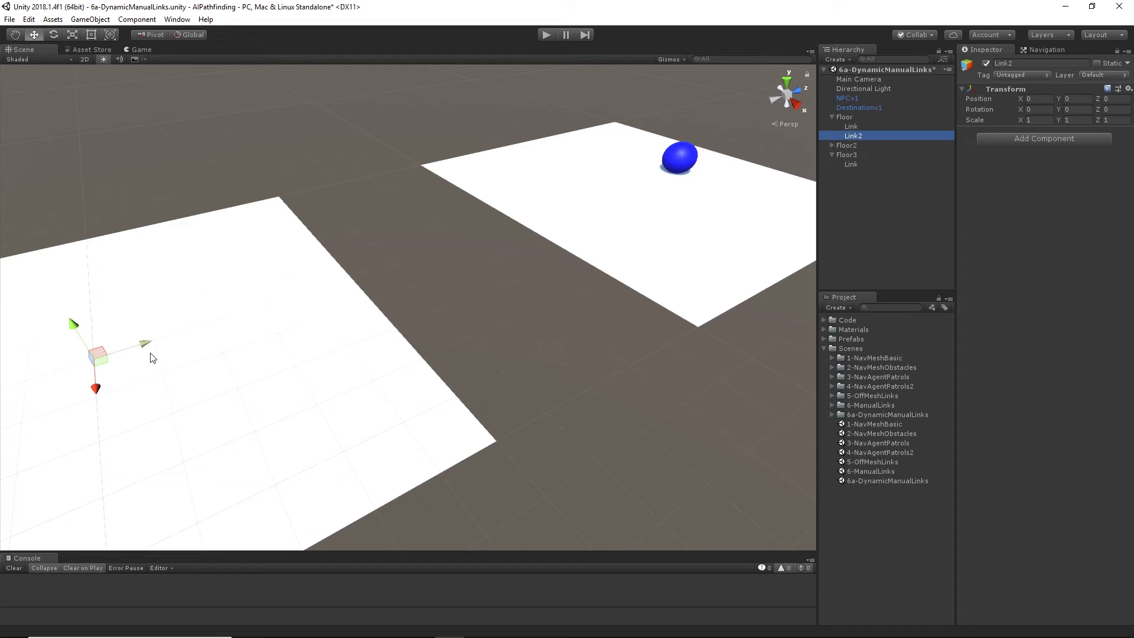
left_click_drag(151, 354, 418, 282)
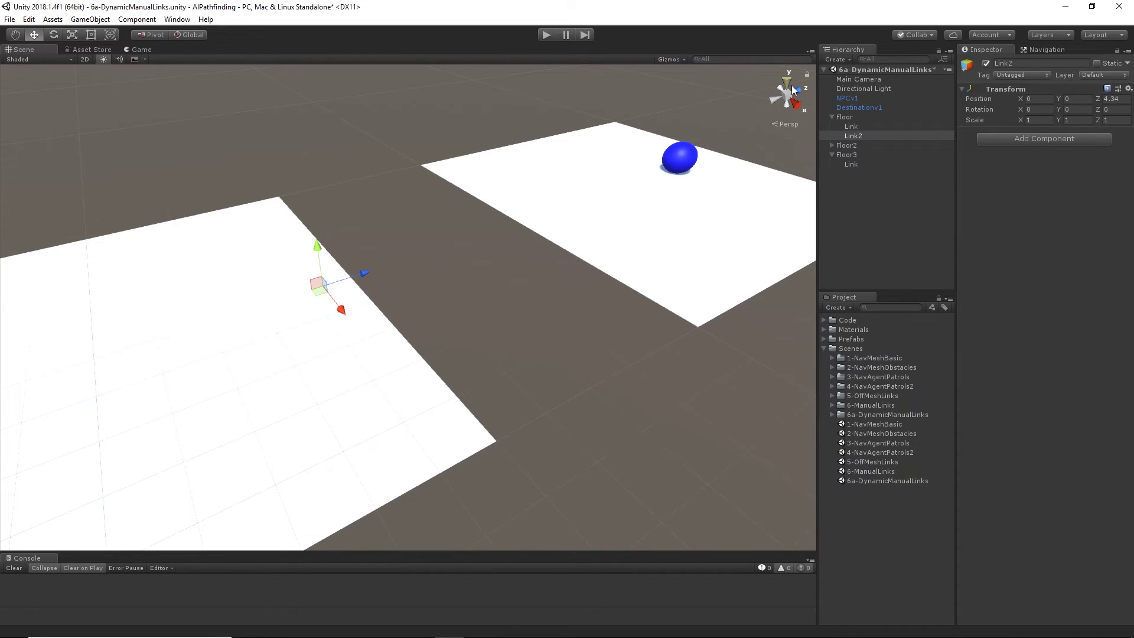
left_click(1011, 140)
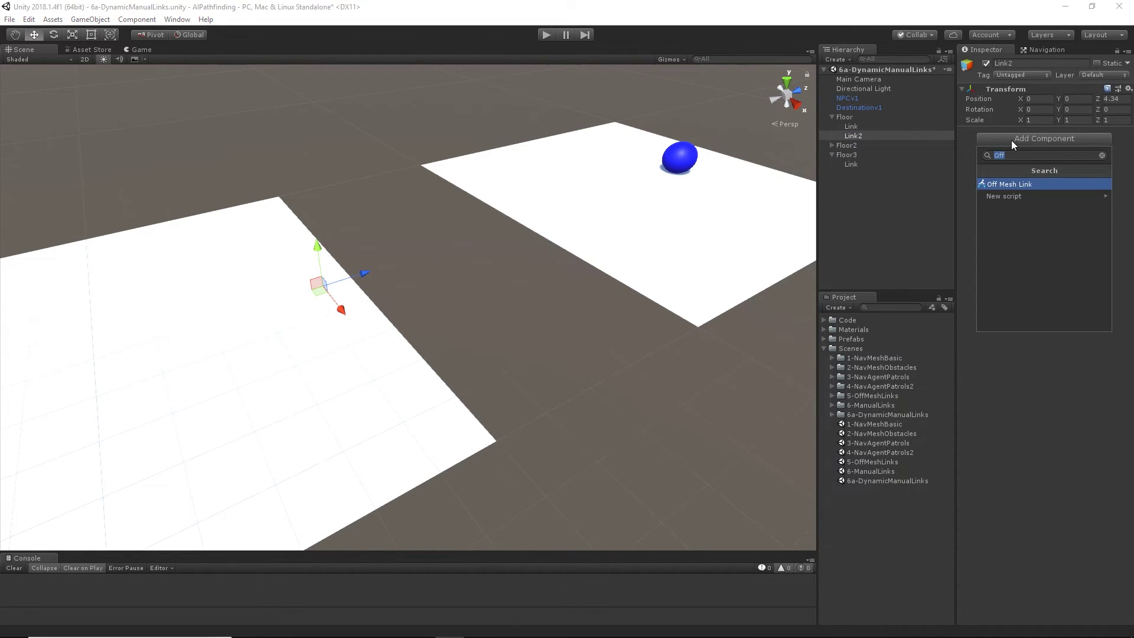
left_click(1014, 183)
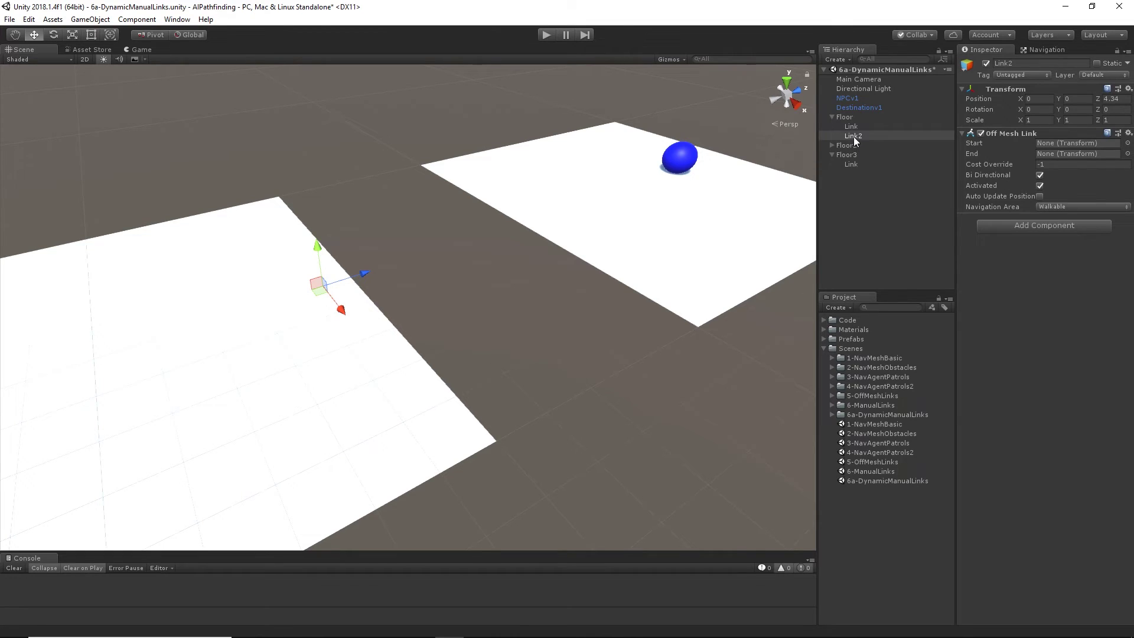
left_click_drag(853, 136, 1079, 143)
left_click_drag(854, 128, 1047, 155)
left_click(1037, 176)
left_click(1033, 50)
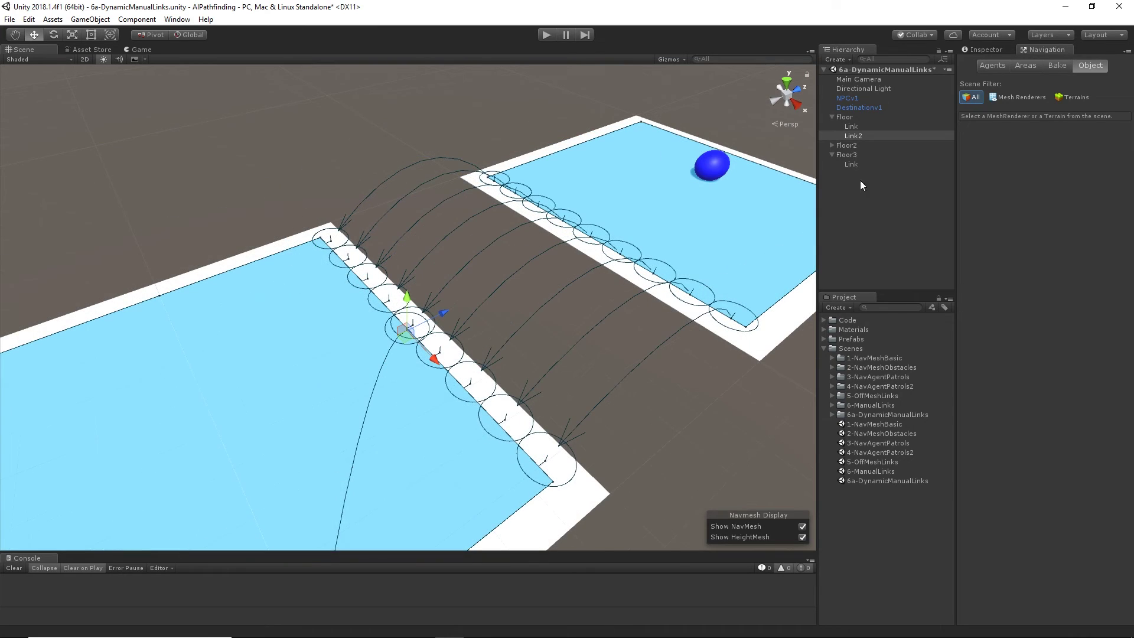
key("f")
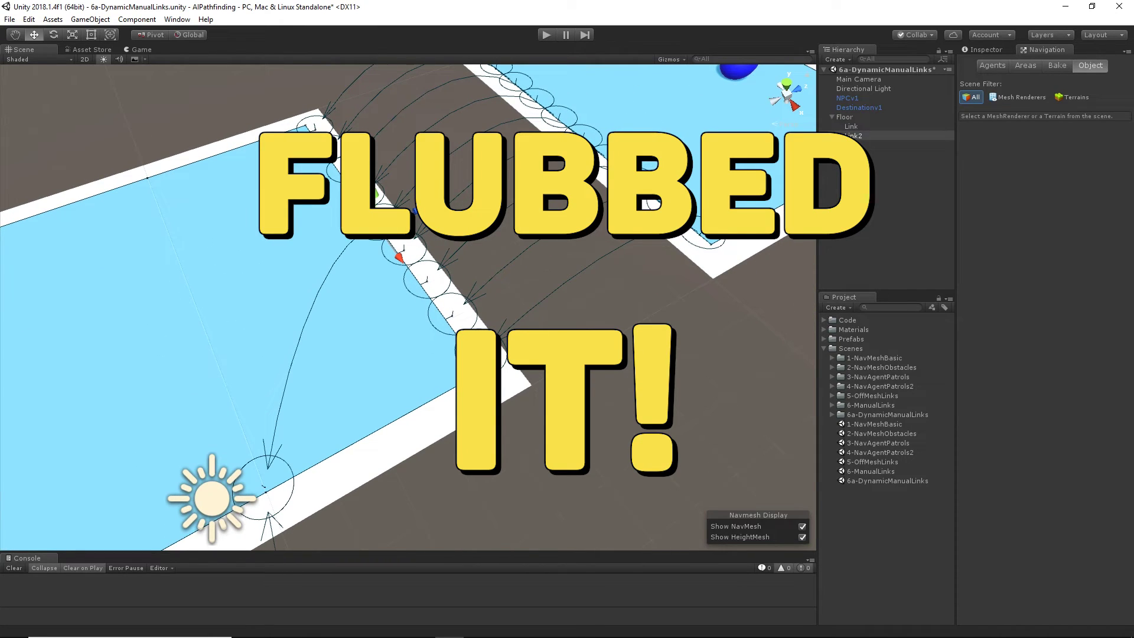
left_click(993, 48)
left_click(1062, 143)
left_click(1056, 152)
left_click(1048, 144)
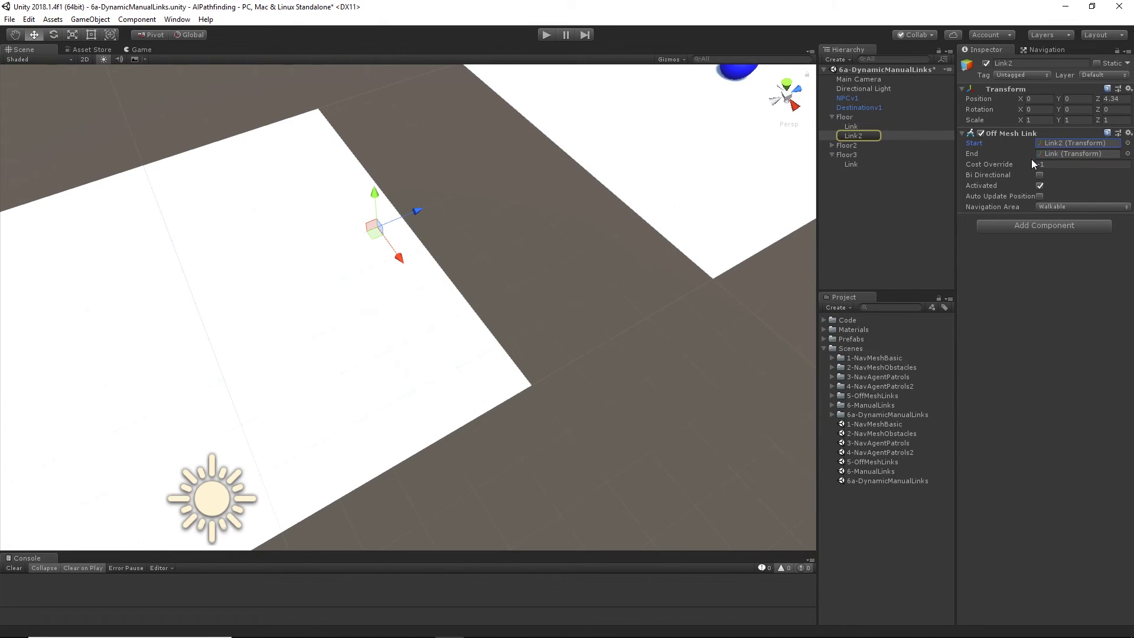
left_click(1058, 152)
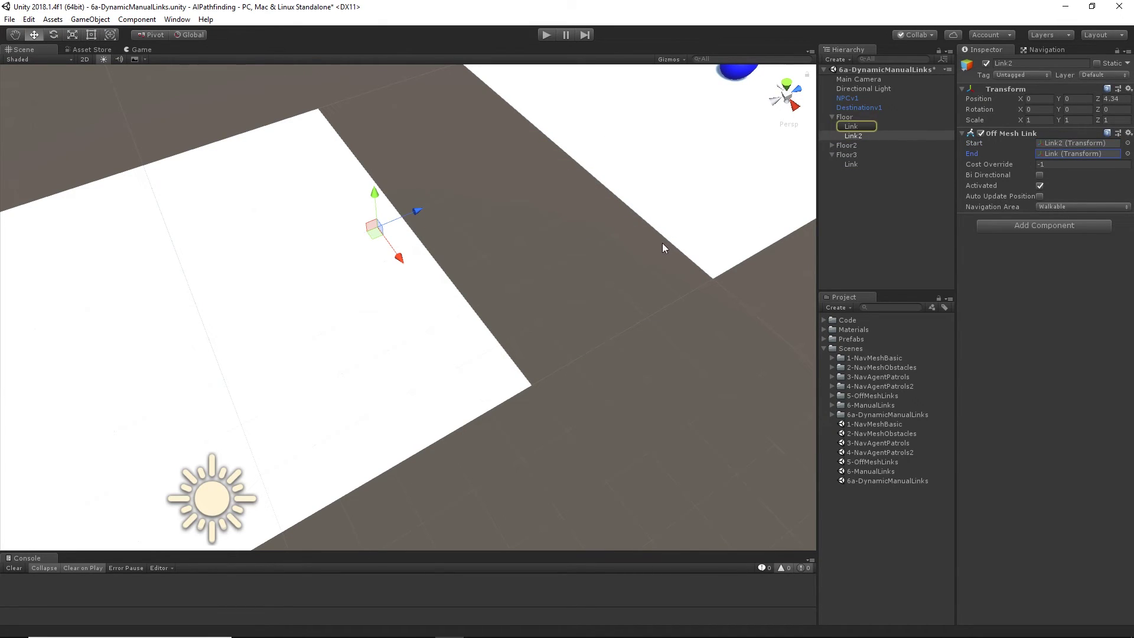
left_click(1046, 50)
scroll(673, 367, "up", 3)
left_click_drag(673, 367, 555, 222, "alt")
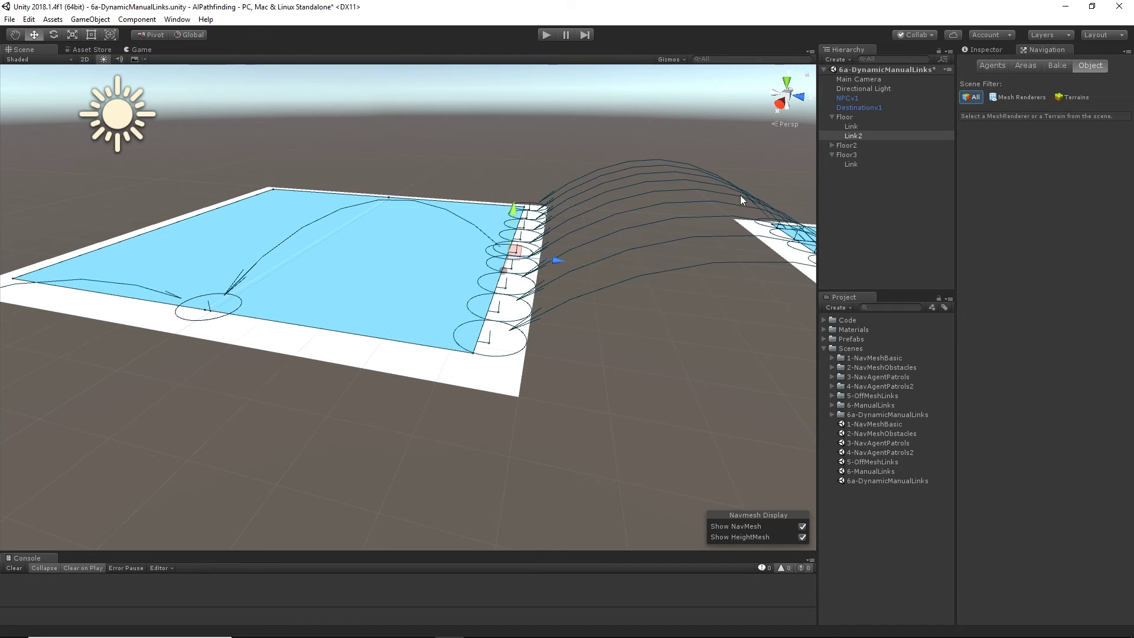
- Set Floor3's Link as the End of Link2's Off Mesh Link
left_click(986, 50)
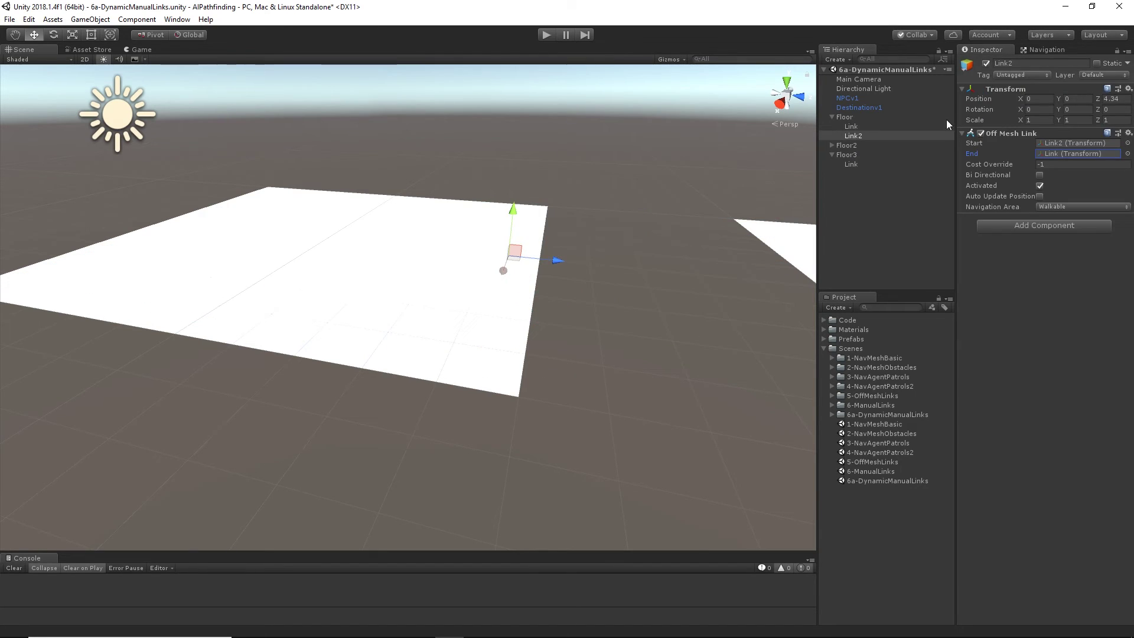
left_click(852, 165)
left_click_drag(853, 163, 1064, 154)
- Show the navmesh overlay at a low angle over the floors and start play mode
left_click(1041, 49)
left_click_drag(350, 503, 207, 503, "alt")
scroll(208, 503, "down", 3)
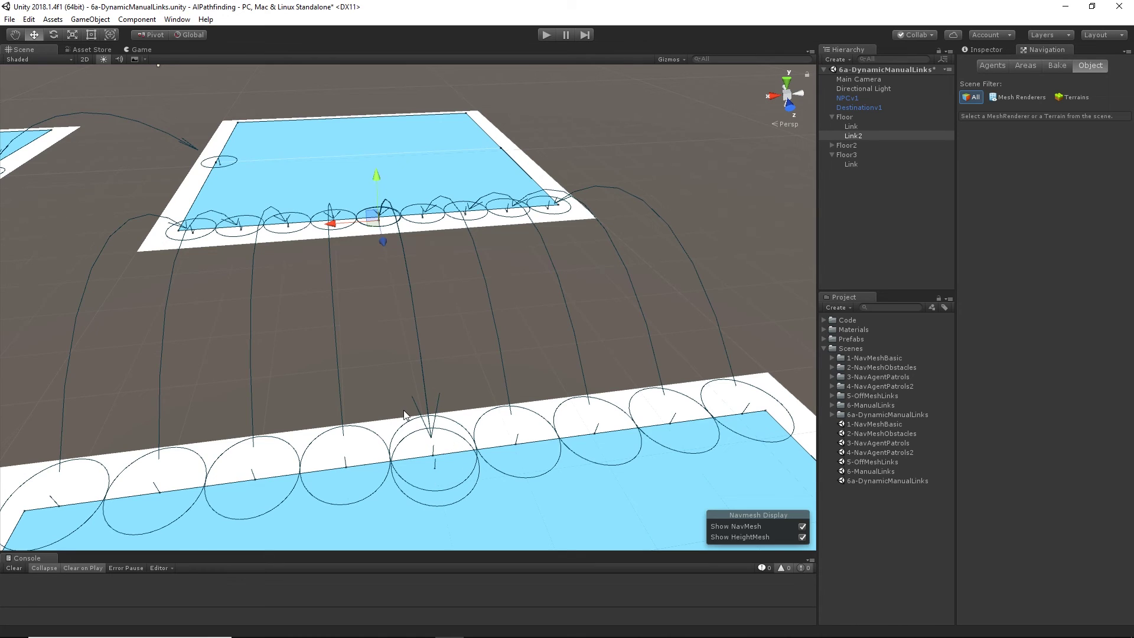
left_click(545, 35)
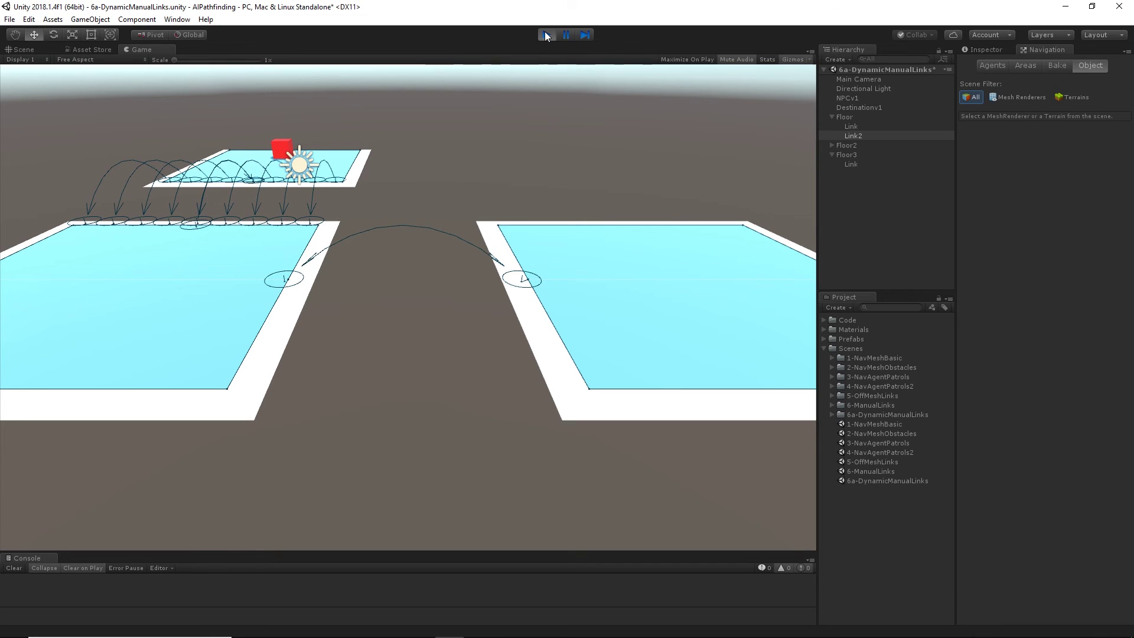
- Stop the play test to return to scene editing
left_click(546, 36)
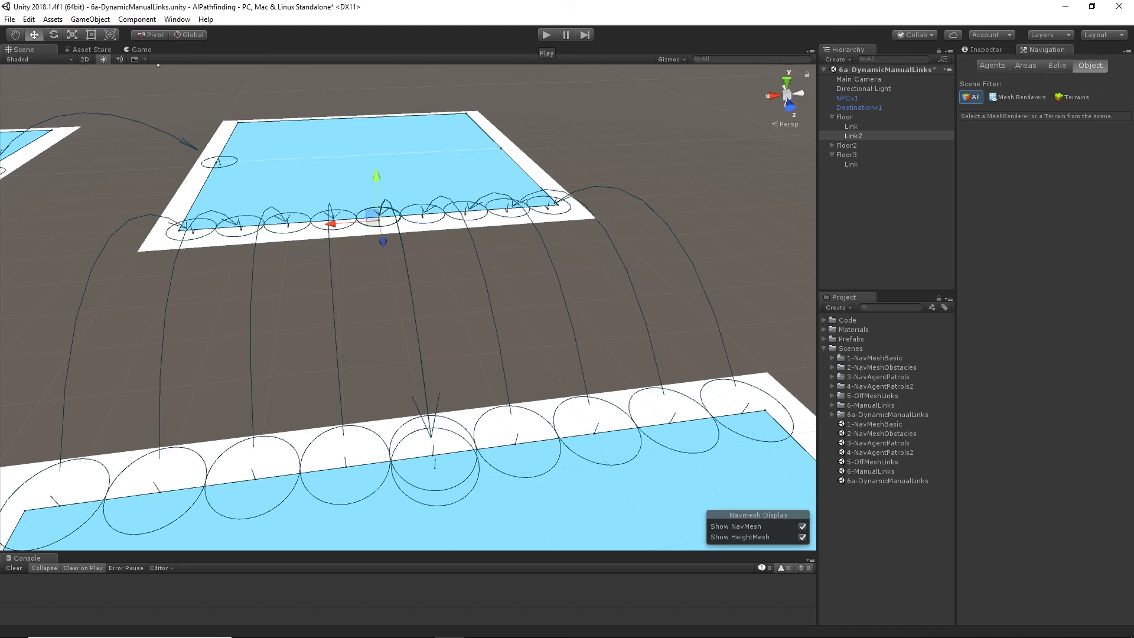